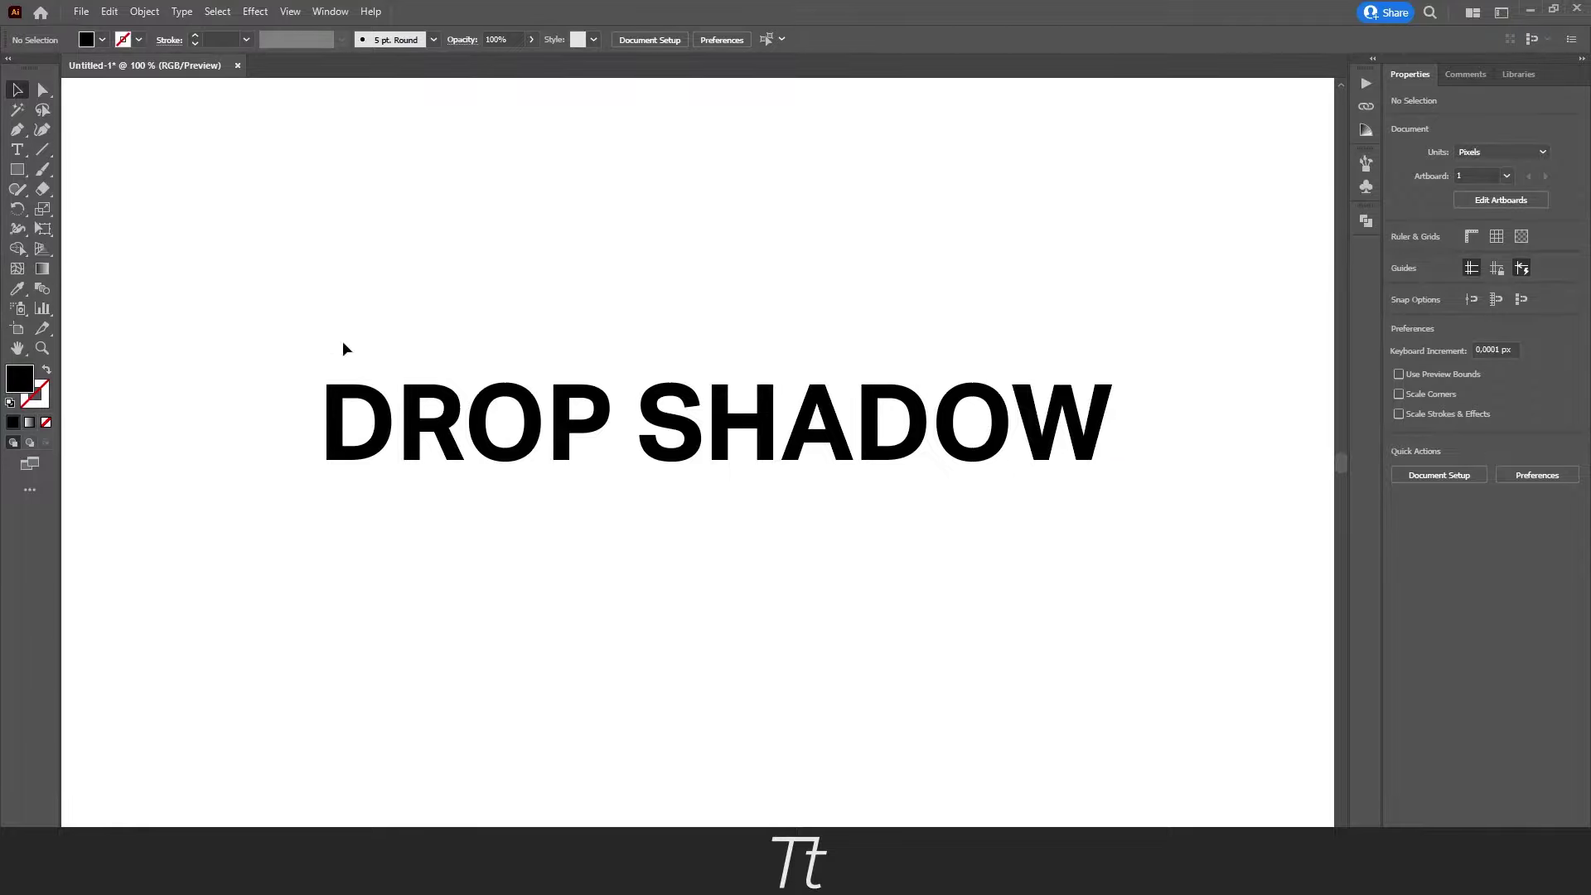
- Type a new 'DROP SHADOW' text line on the artboard with the Type tool
{"action": "scroll", "coordinate": [654, 455], "scroll_direction": "up", "scroll_amount": 2}
{"action": "left_click", "coordinate": [742, 508]}
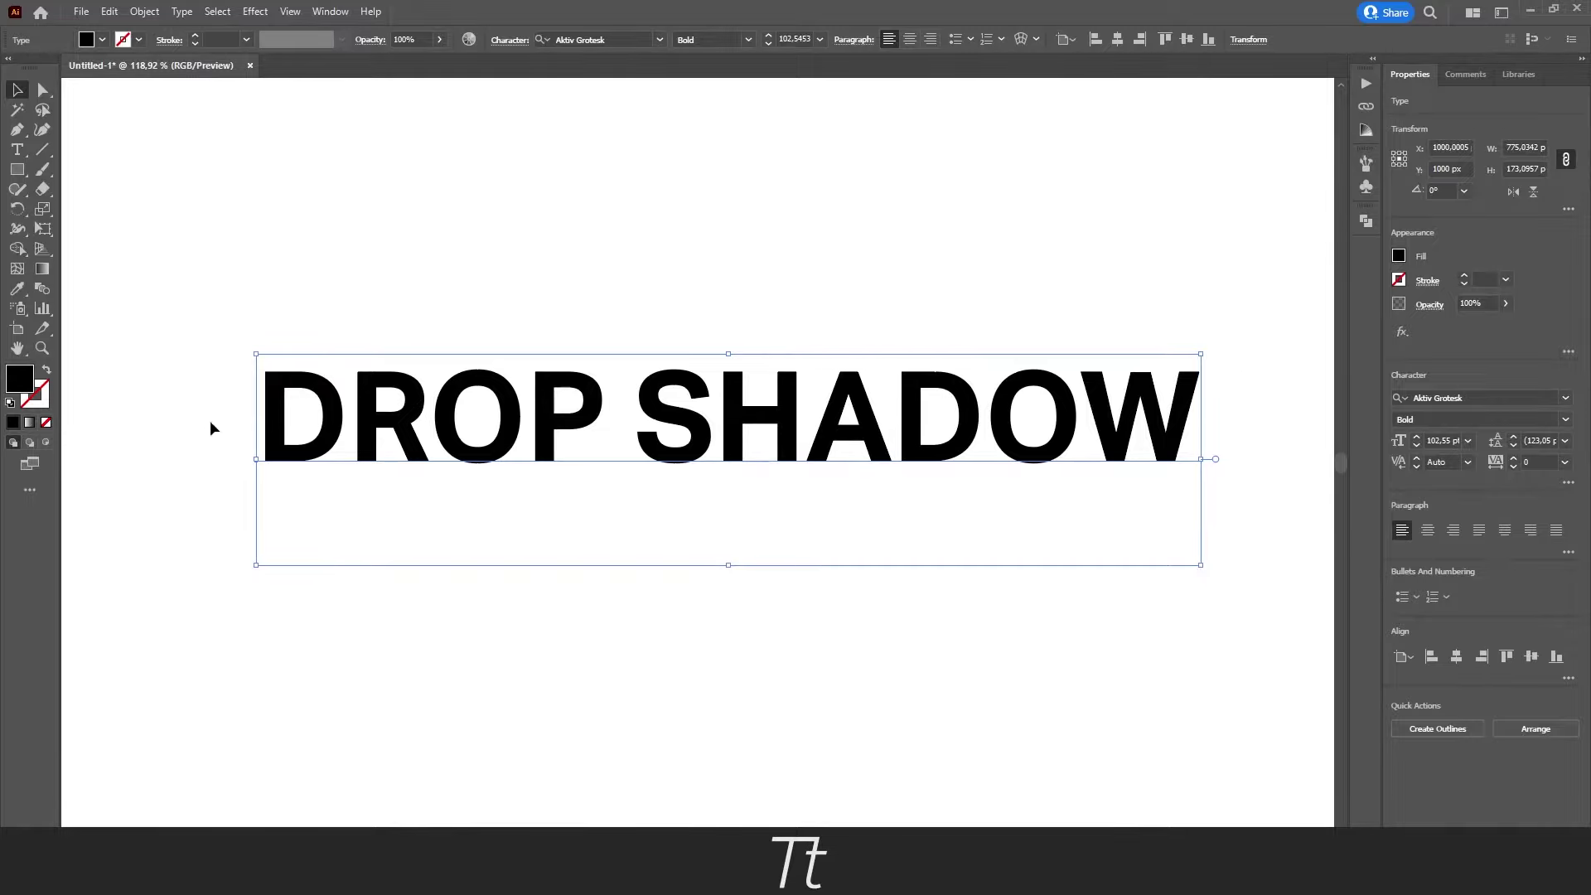
{"action": "left_click", "coordinate": [18, 150]}
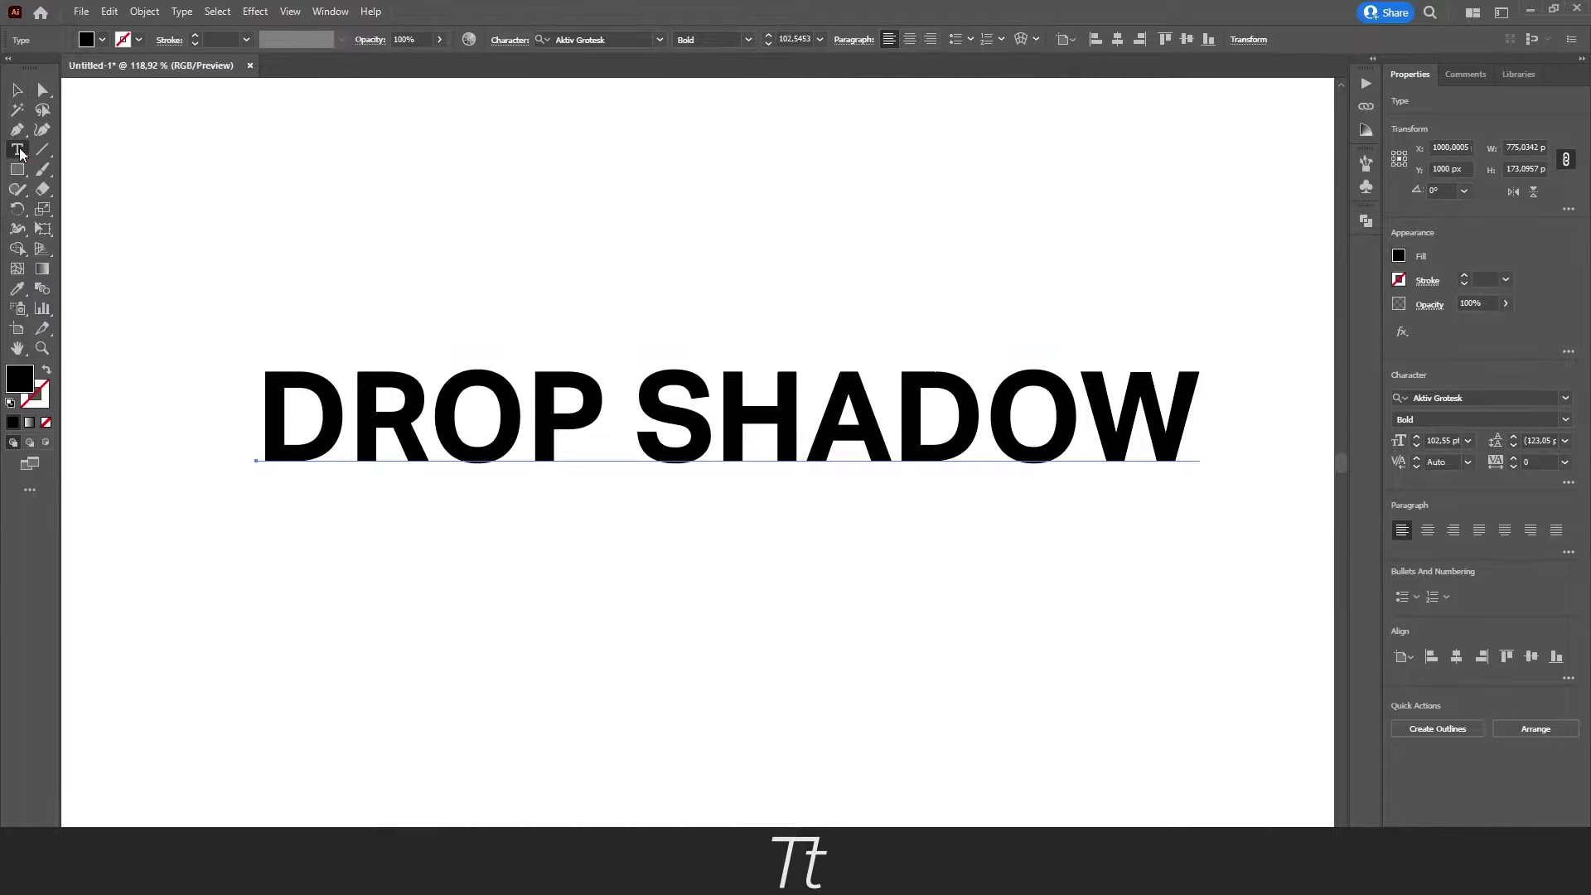
{"action": "left_click", "coordinate": [407, 204]}
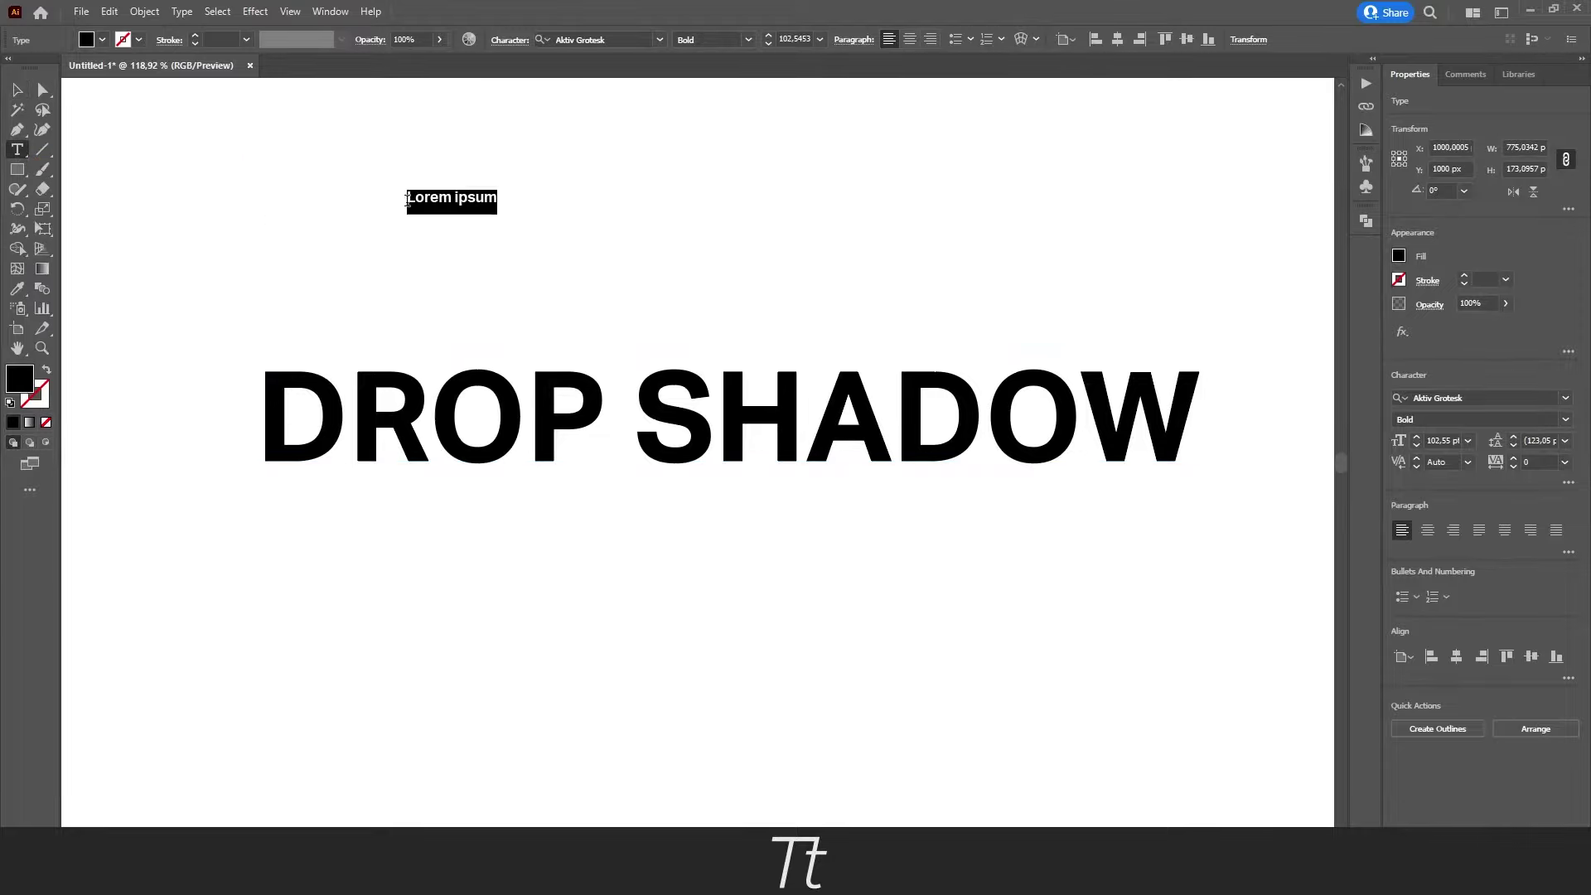
{"action": "type", "text": "DROP H"}
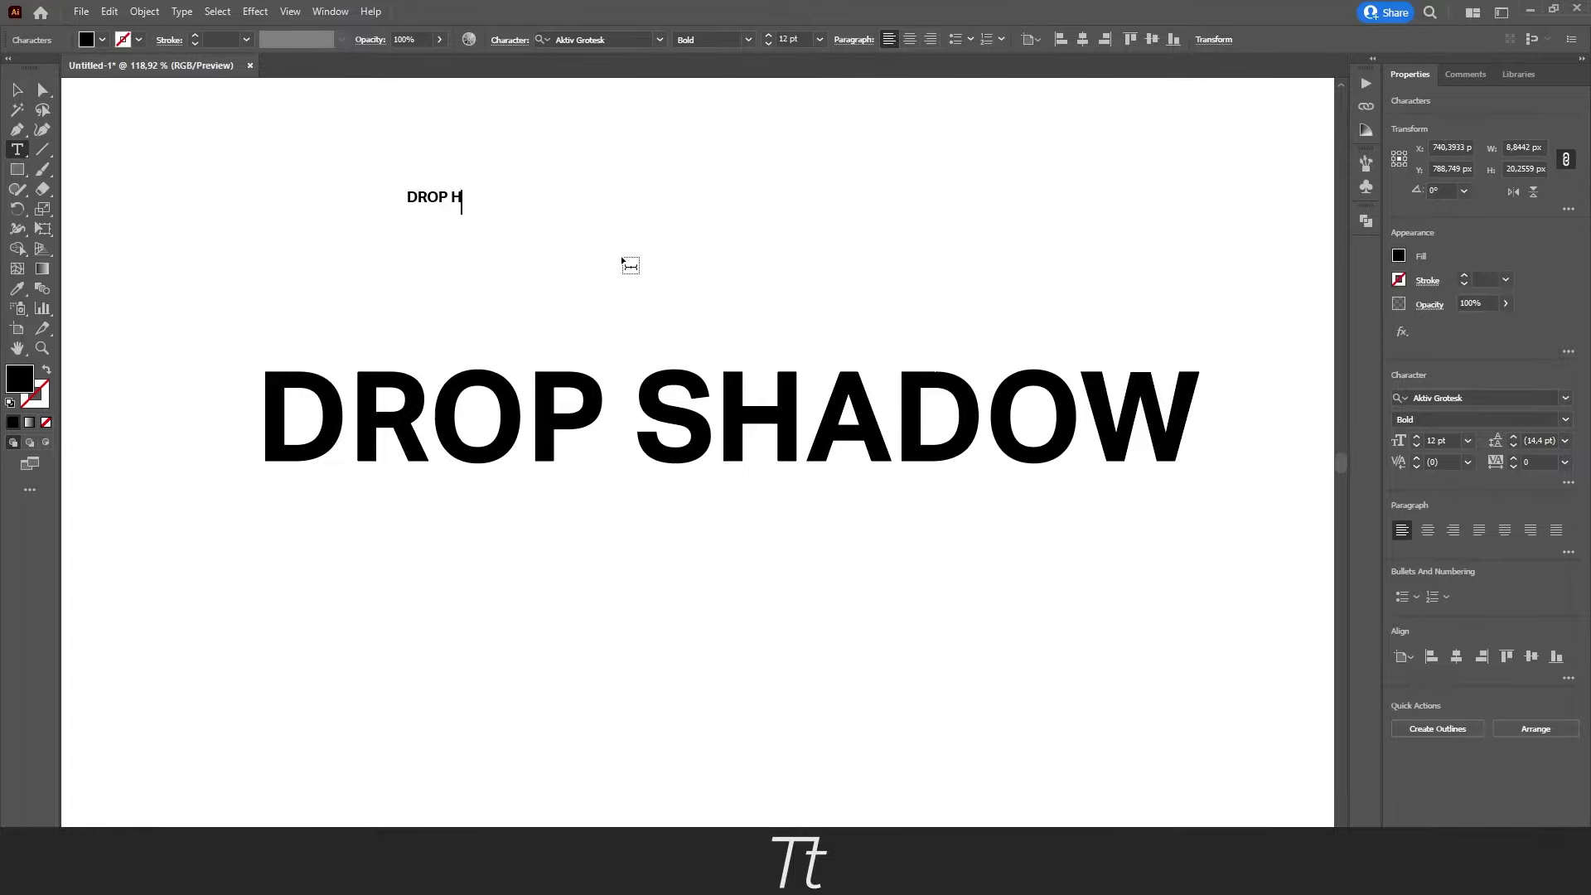
{"action": "key", "text": "BackSpace"}
{"action": "type", "text": "SHADOW"}
- Scale the DROP SHADOW text up to about 82 pt and move it near the artboard centre
{"action": "left_click", "coordinate": [18, 90]}
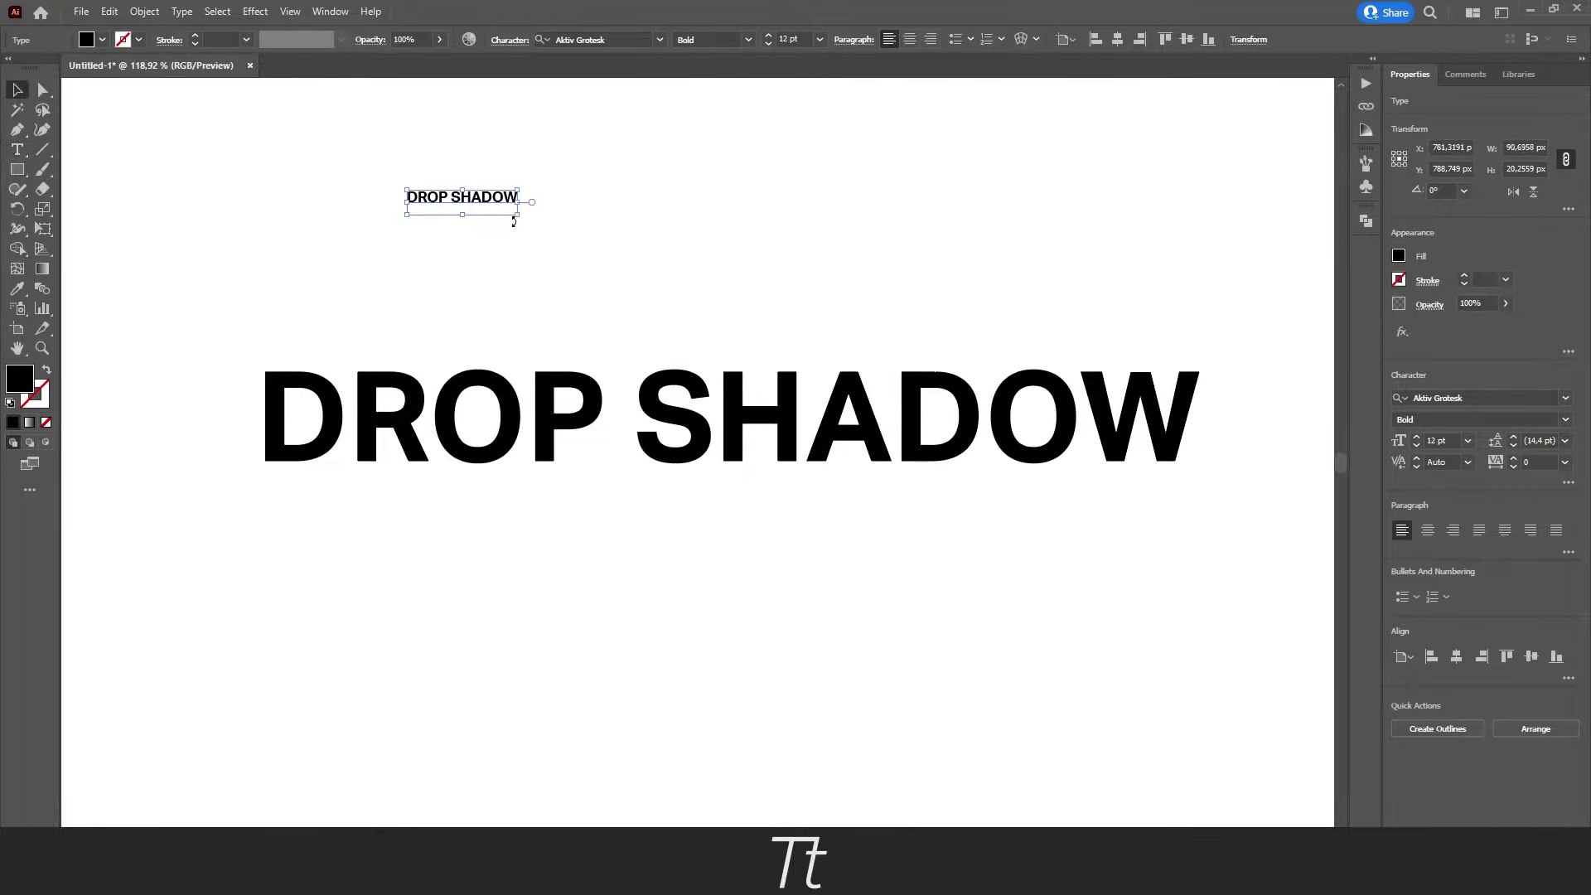
{"action": "left_click_drag", "start_coordinate": [513, 219], "coordinate": [1186, 306]}
{"action": "left_click_drag", "start_coordinate": [990, 241], "coordinate": [963, 252]}
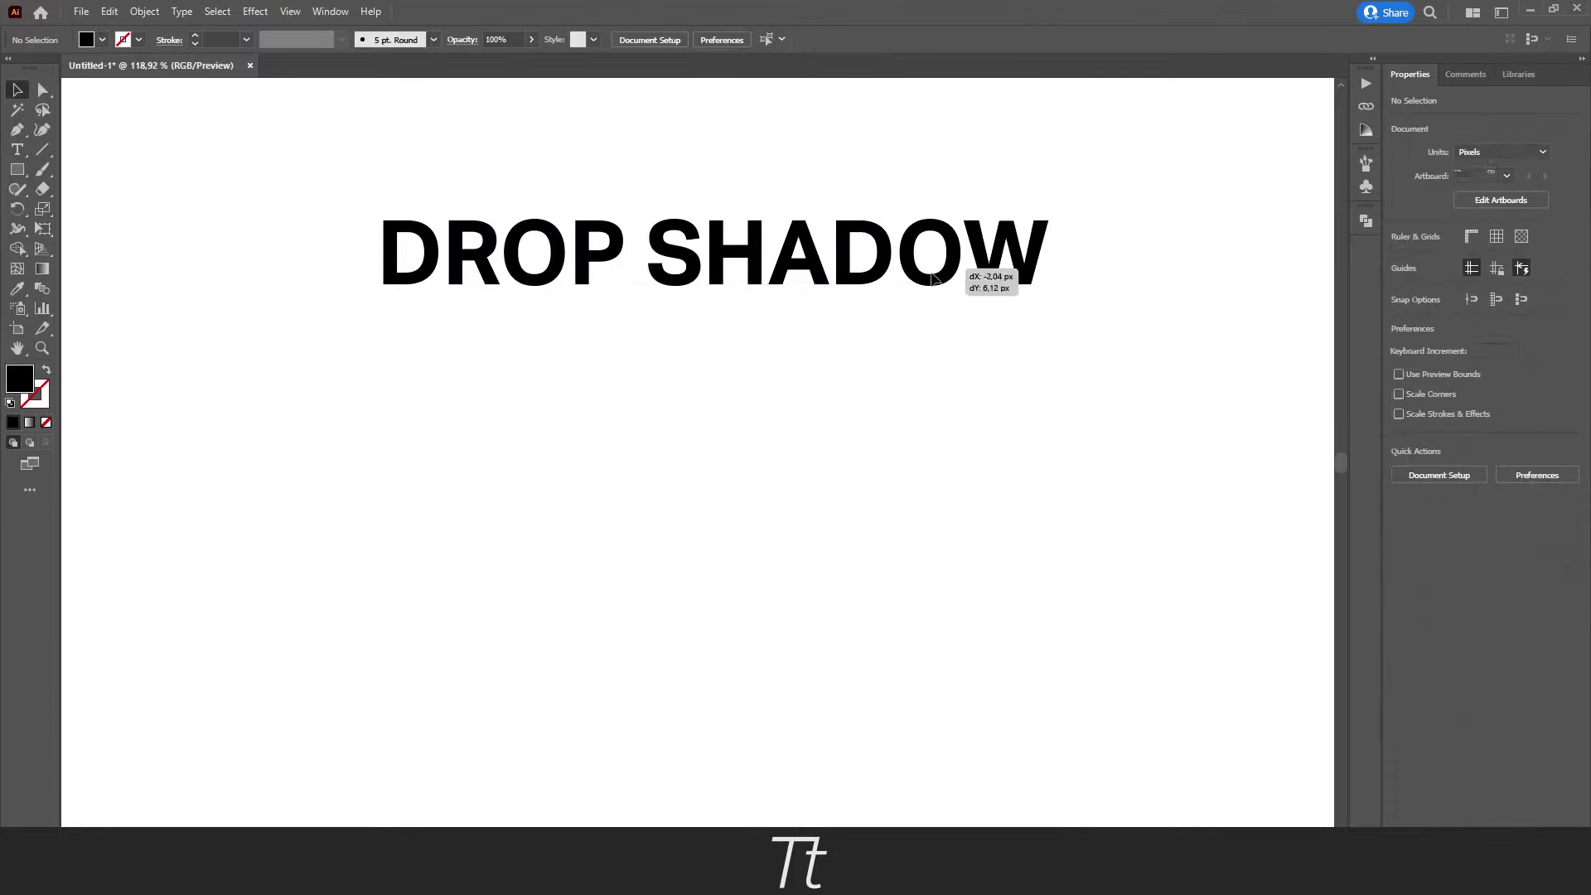
{"action": "left_click_drag", "start_coordinate": [987, 273], "coordinate": [993, 414]}
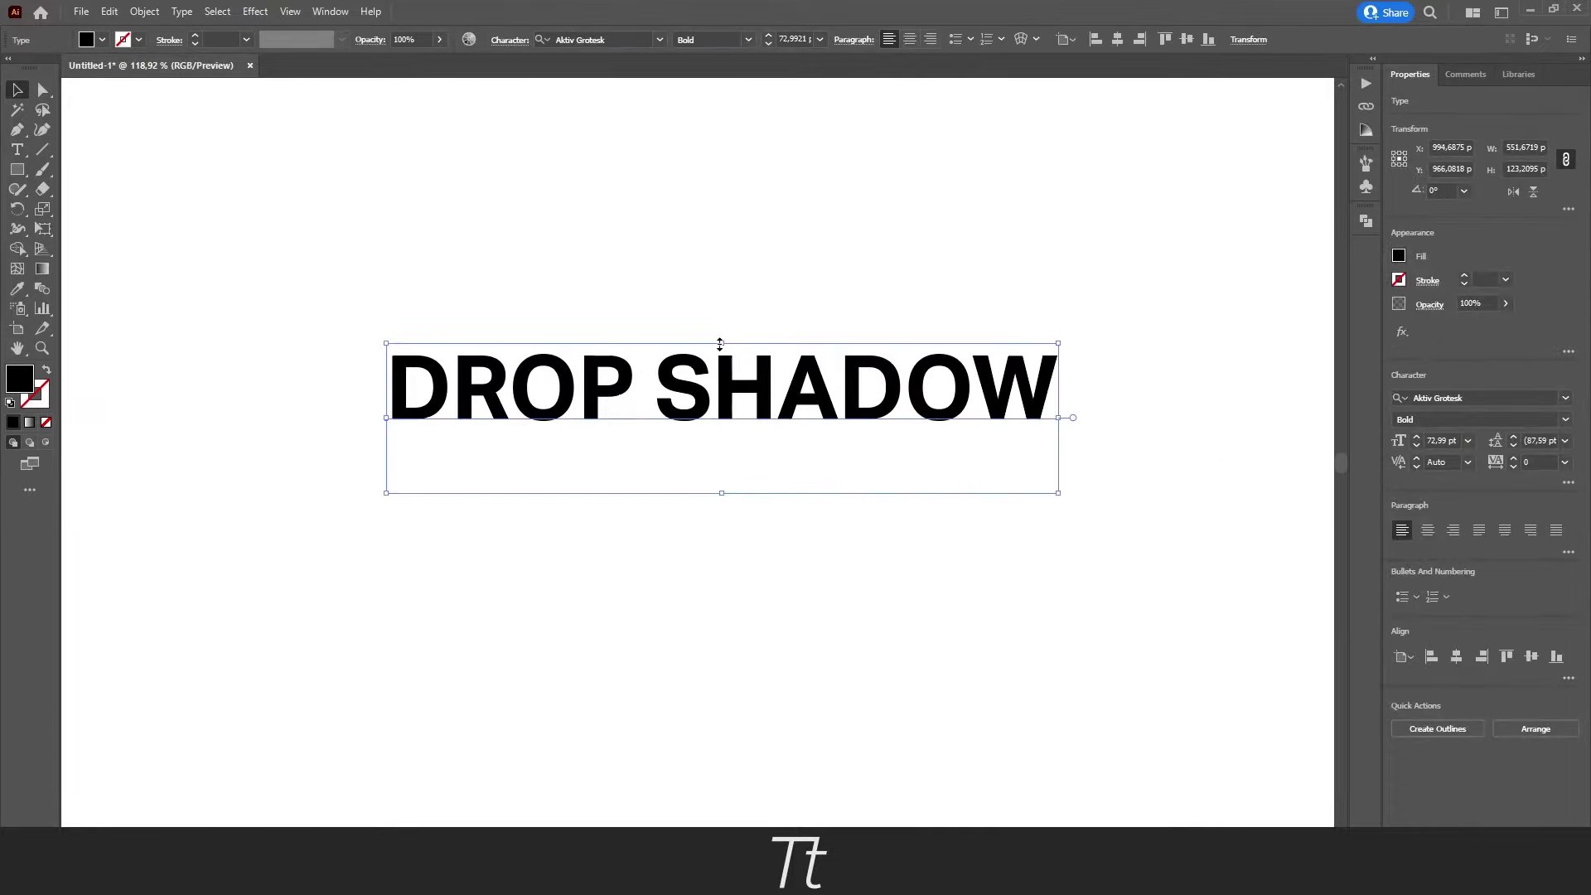
{"action": "left_click_drag", "start_coordinate": [721, 344], "coordinate": [725, 327]}
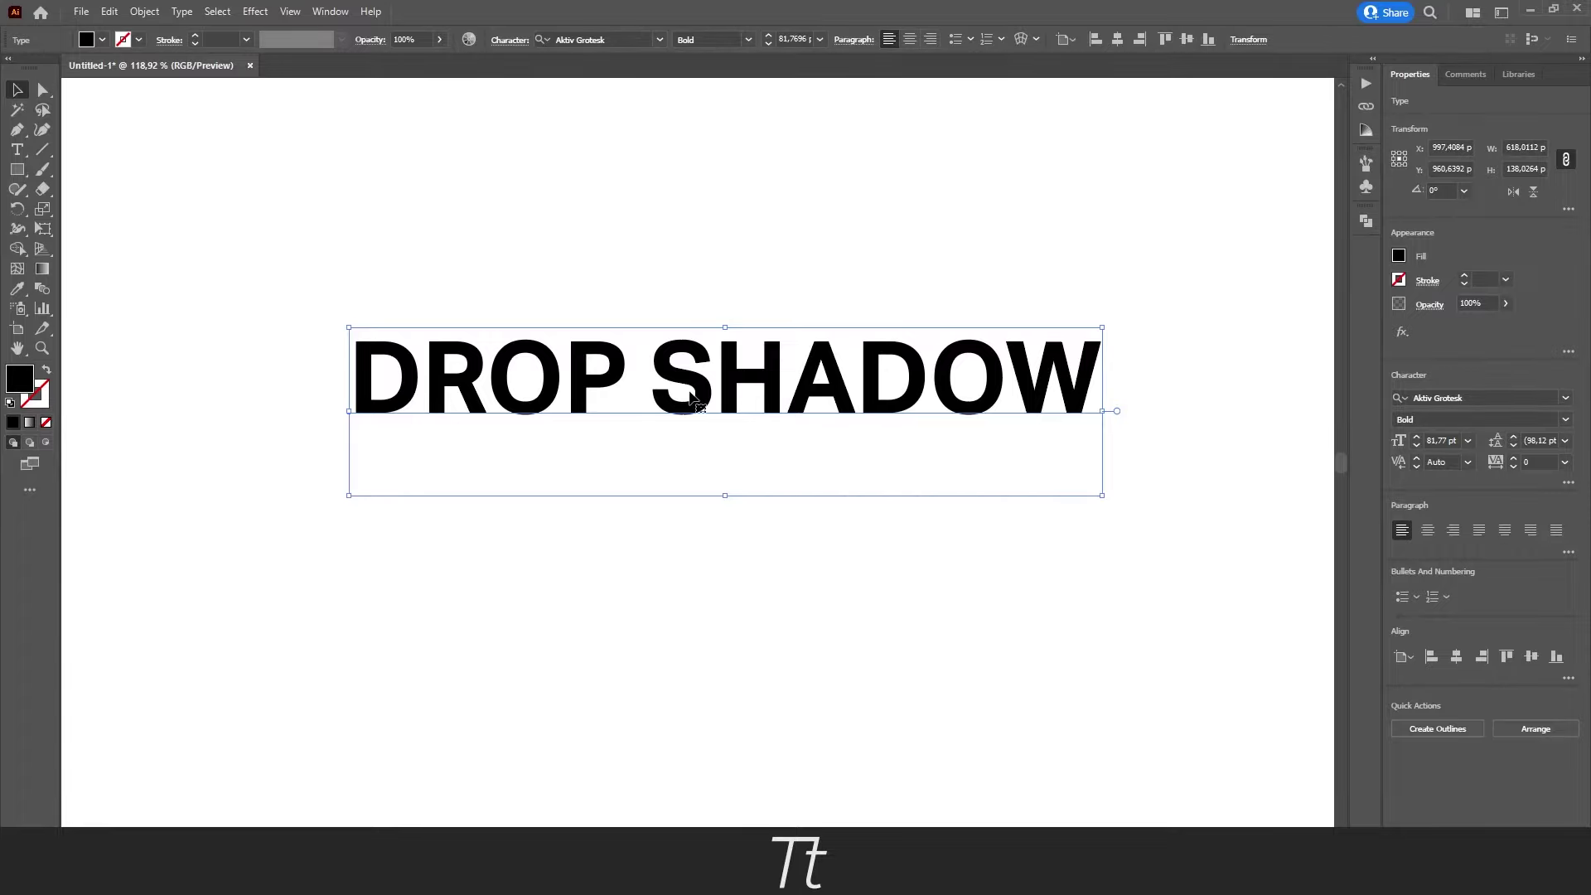
- Select the DROP SHADOW text and show the Effect > Stylize submenu
{"action": "left_click_drag", "start_coordinate": [321, 280], "coordinate": [1179, 539]}
{"action": "left_click", "coordinate": [259, 18]}
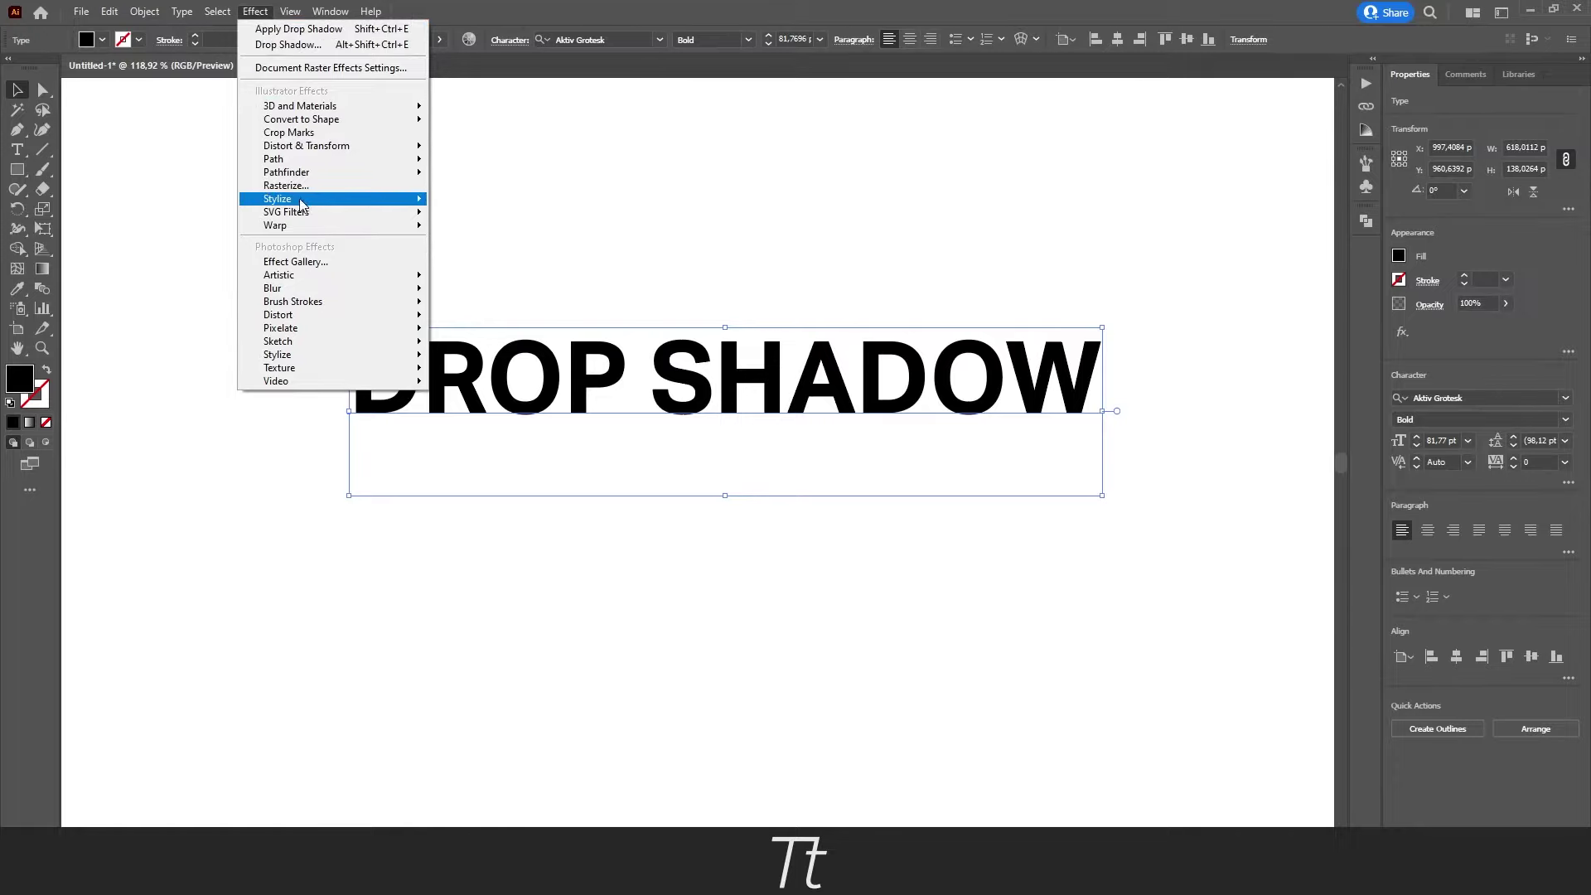
{"action": "mouse_move", "coordinate": [302, 204]}
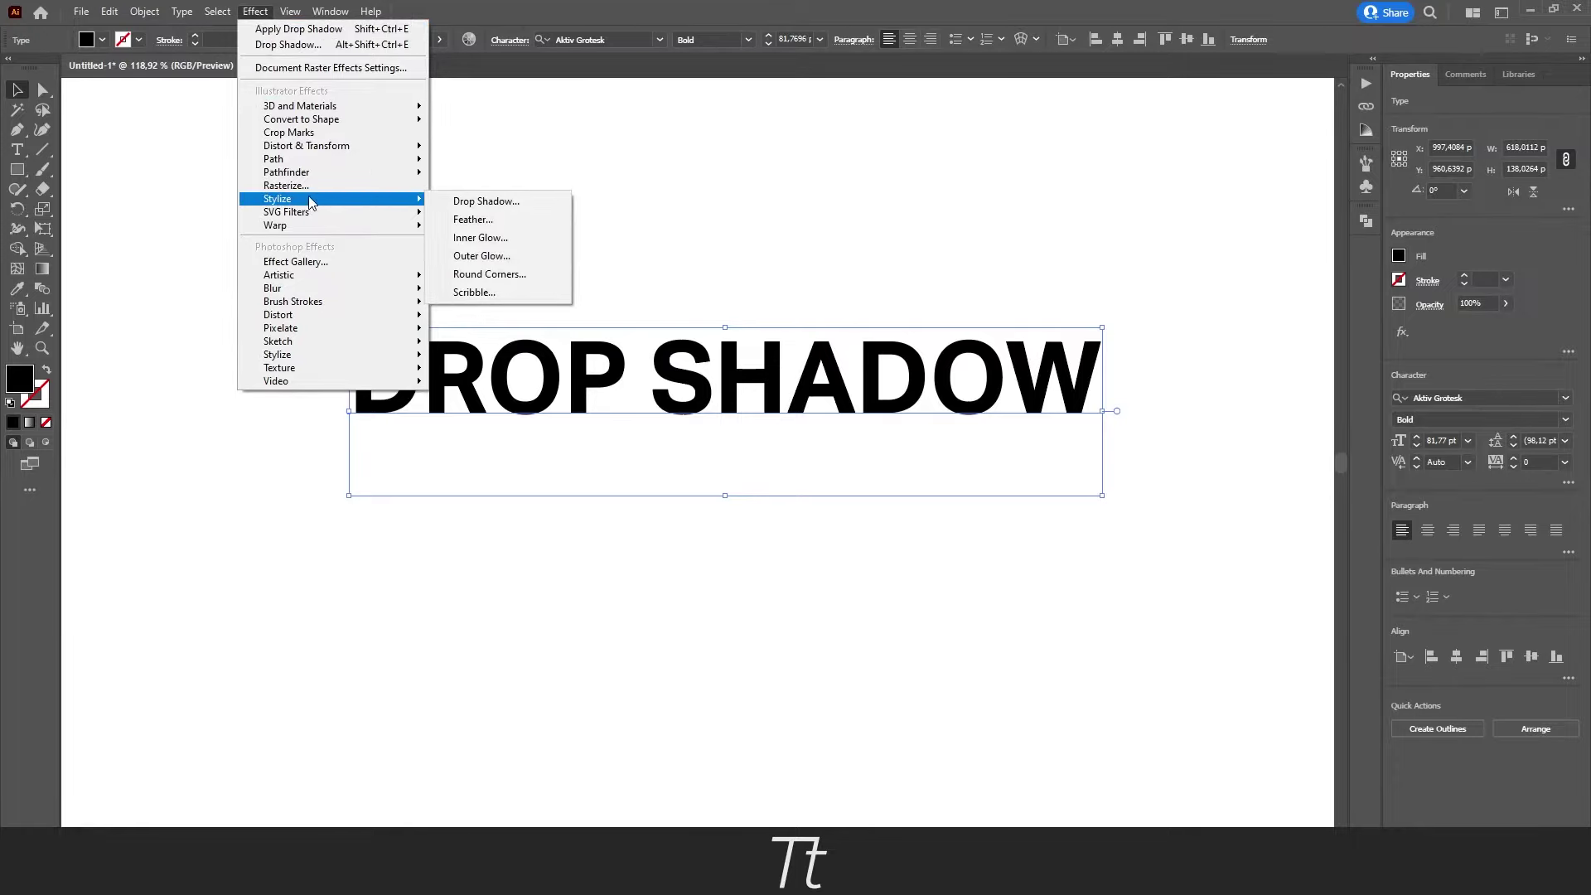
- Open the Drop Shadow dialog, move it off the text, and enable Preview
{"action": "left_click", "coordinate": [503, 204]}
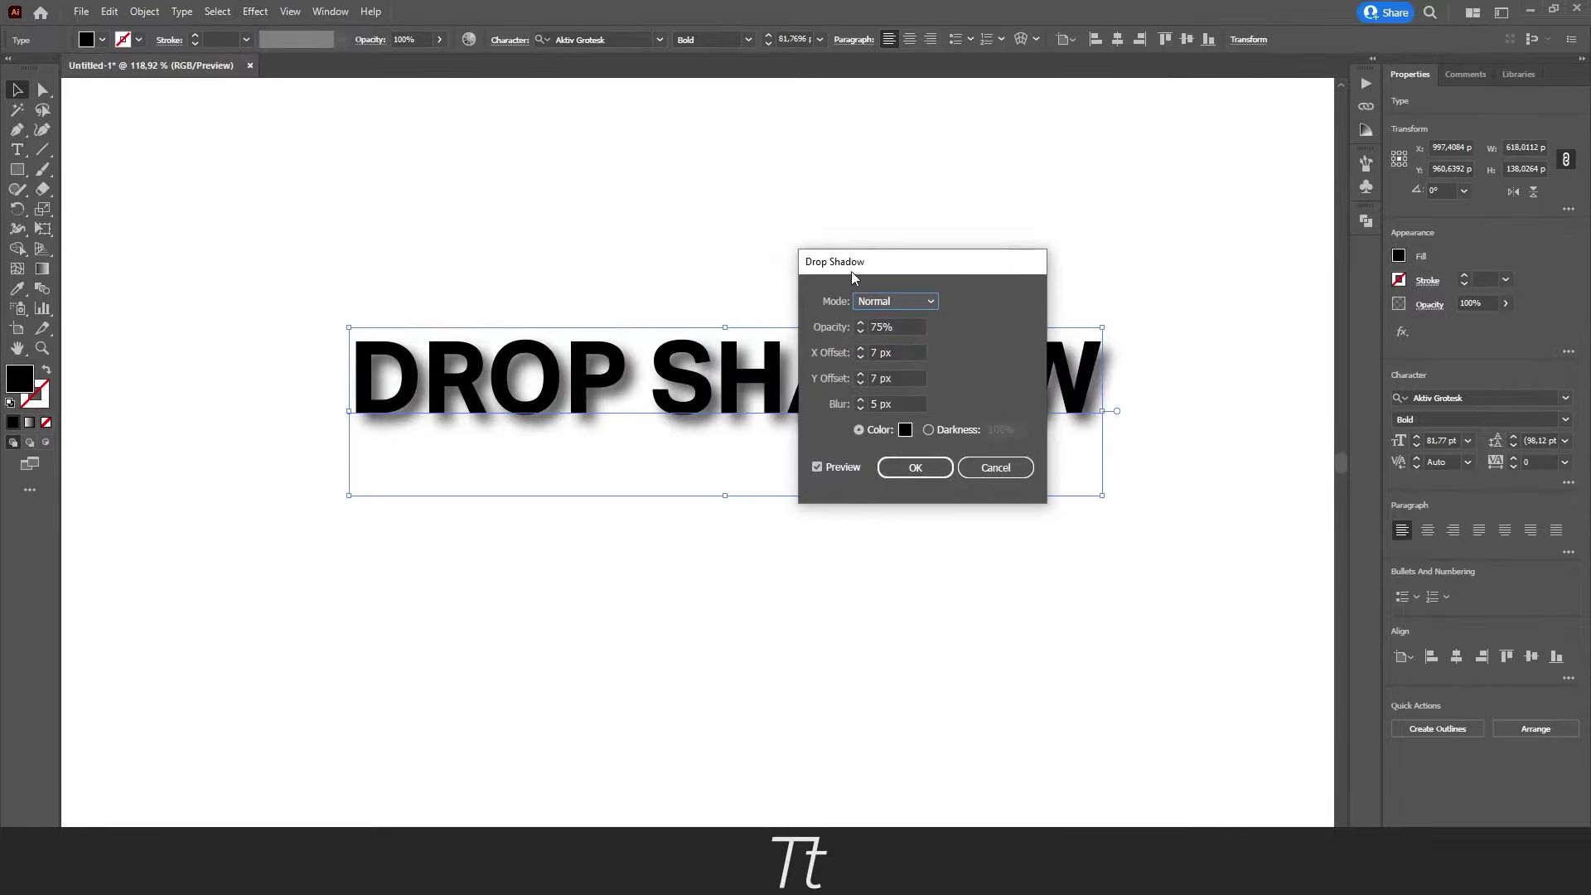
{"action": "left_click_drag", "start_coordinate": [853, 265], "coordinate": [871, 227]}
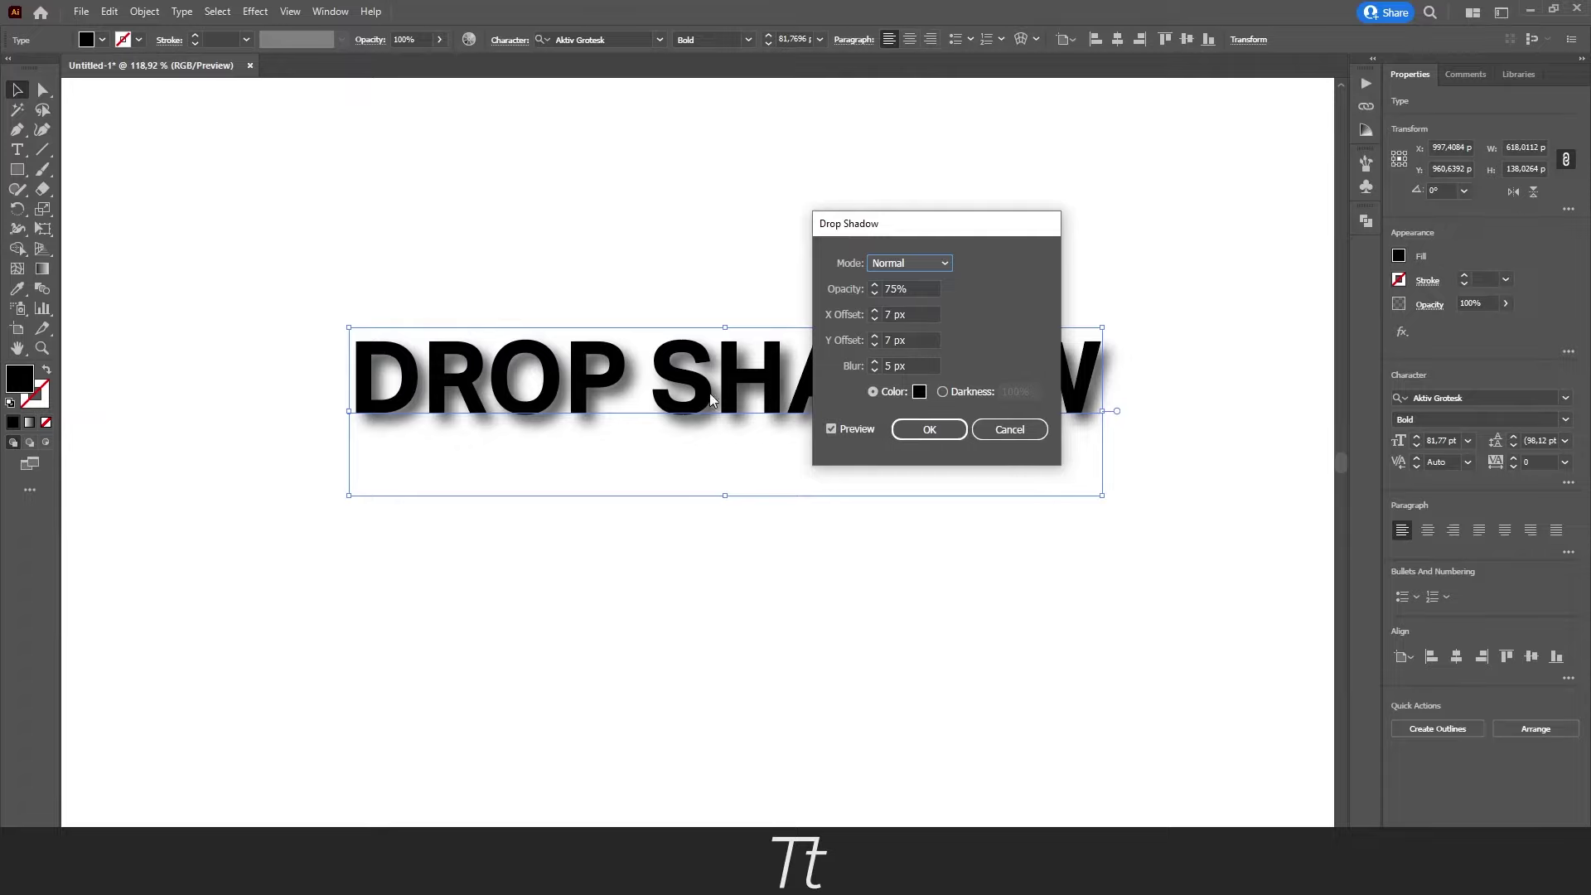
{"action": "left_click", "coordinate": [832, 427]}
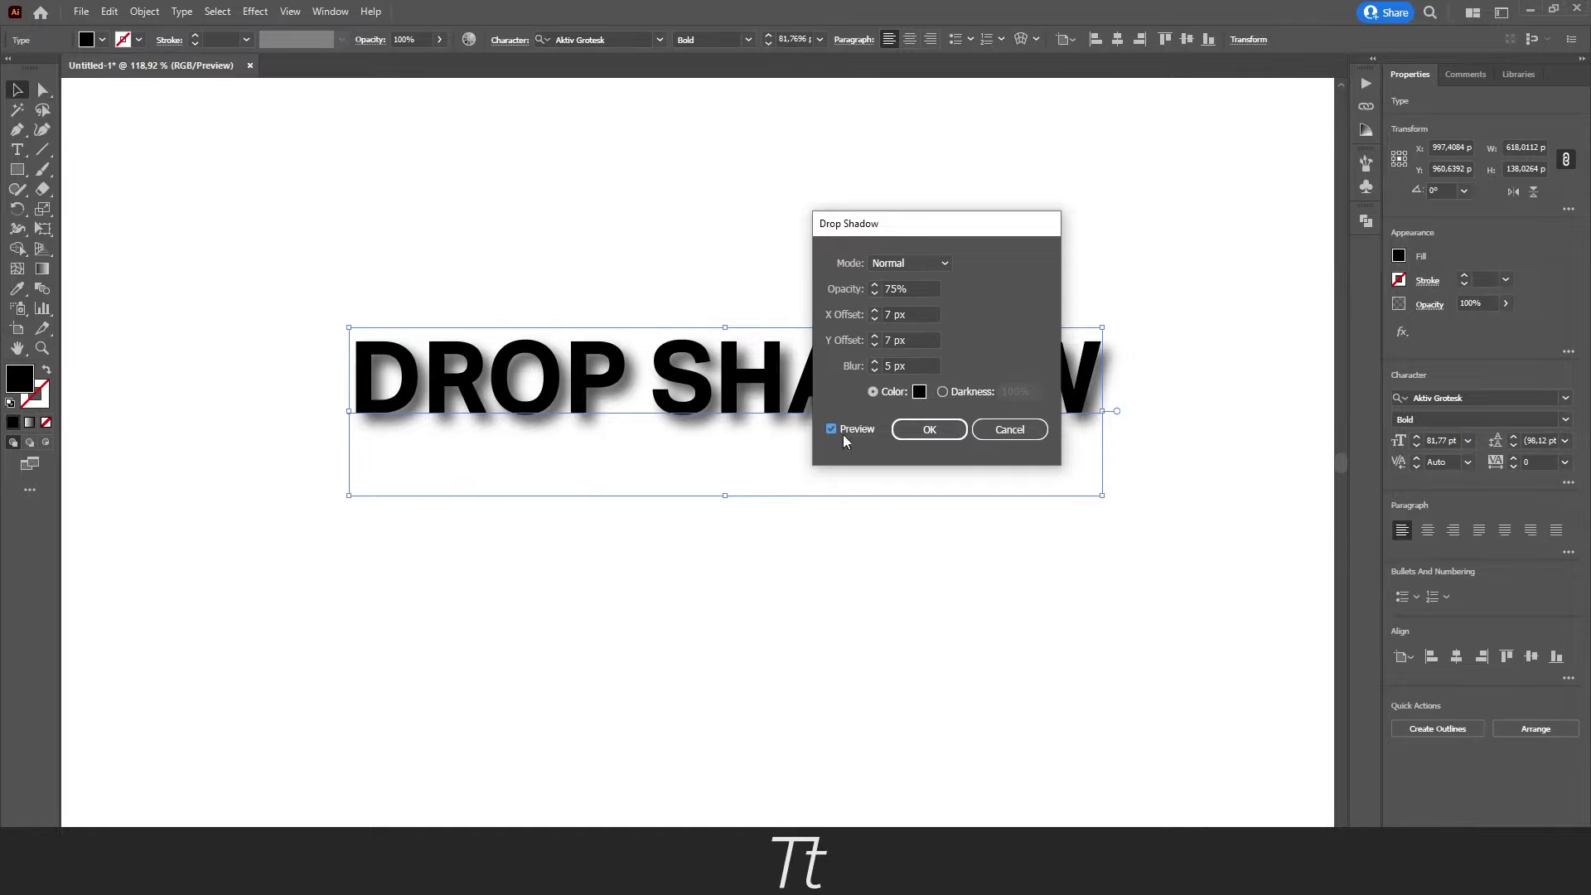
- Try a magenta shadow colour, then set the shadow colour back to black
{"action": "left_click", "coordinate": [917, 392]}
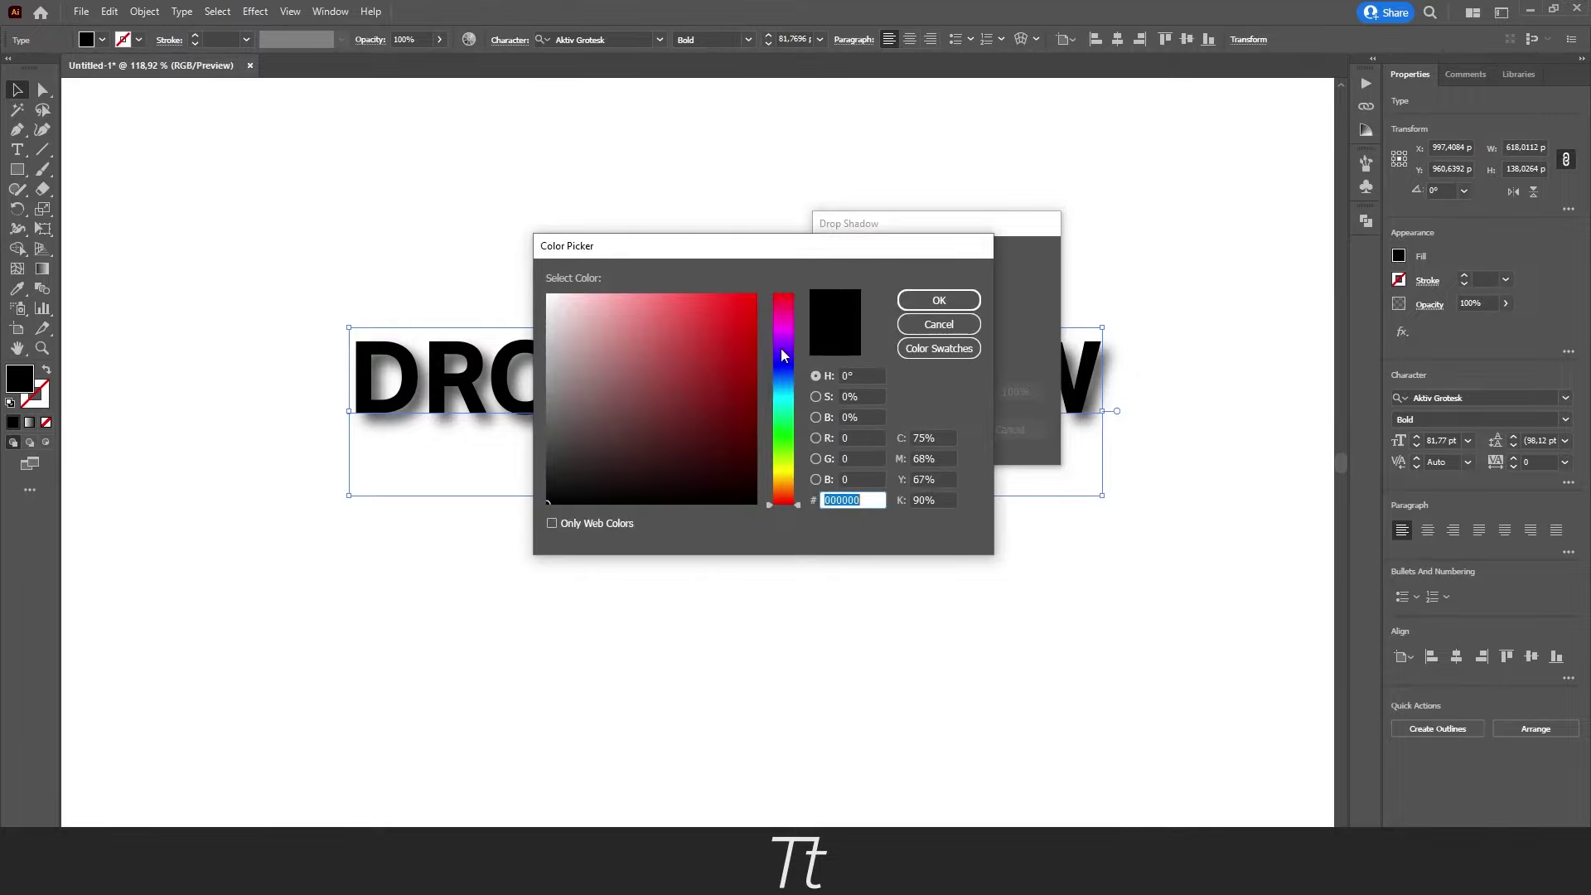
{"action": "left_click", "coordinate": [784, 318]}
{"action": "left_click", "coordinate": [736, 329]}
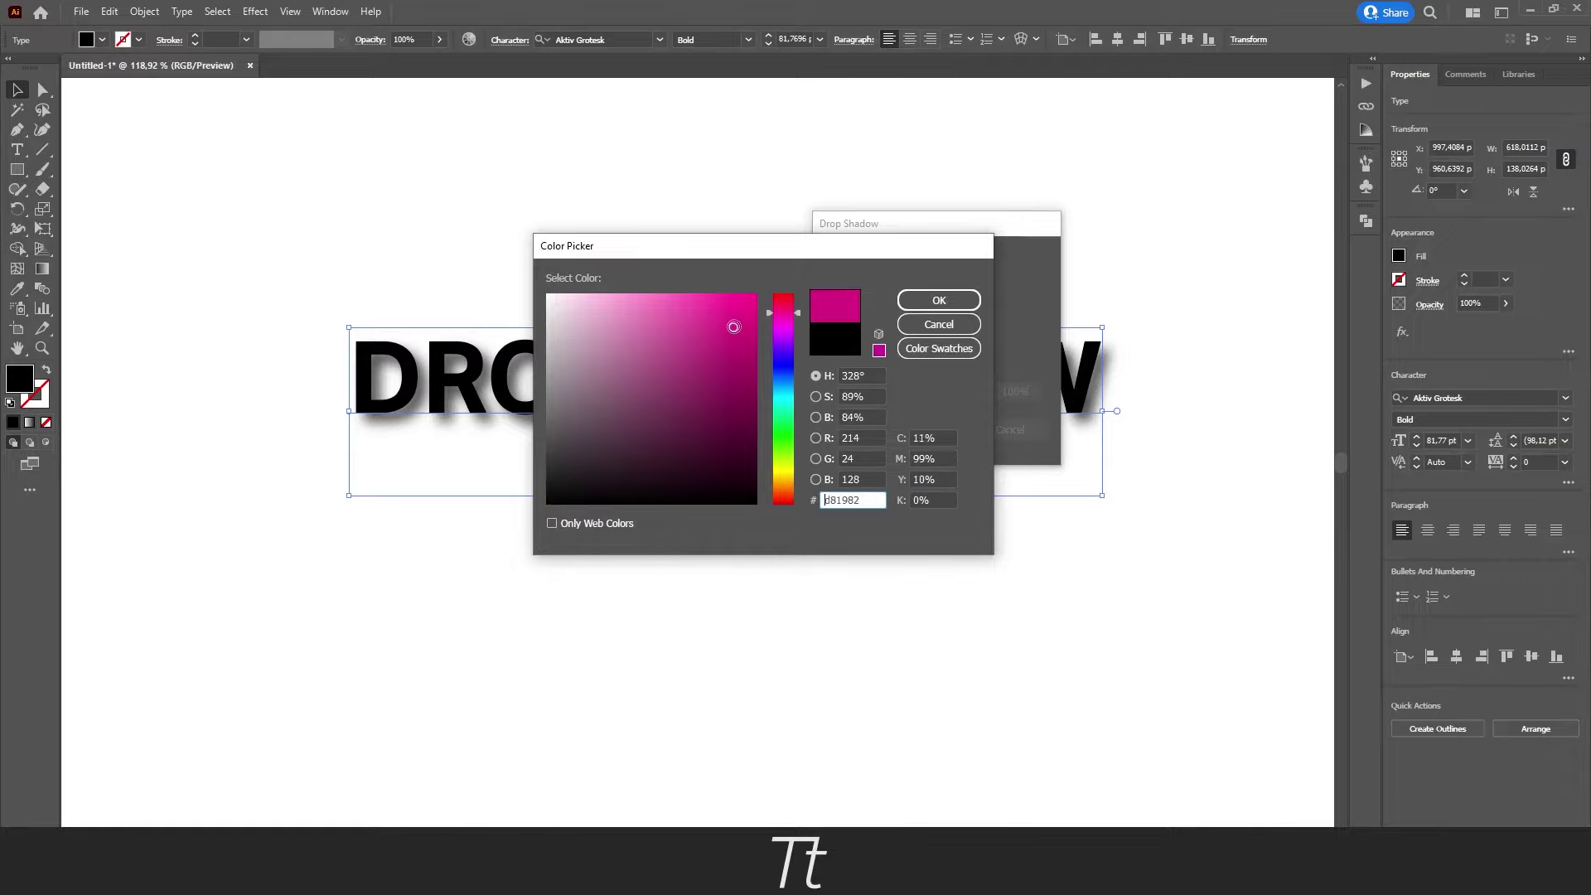
{"action": "left_click", "coordinate": [914, 305]}
{"action": "left_click", "coordinate": [917, 393]}
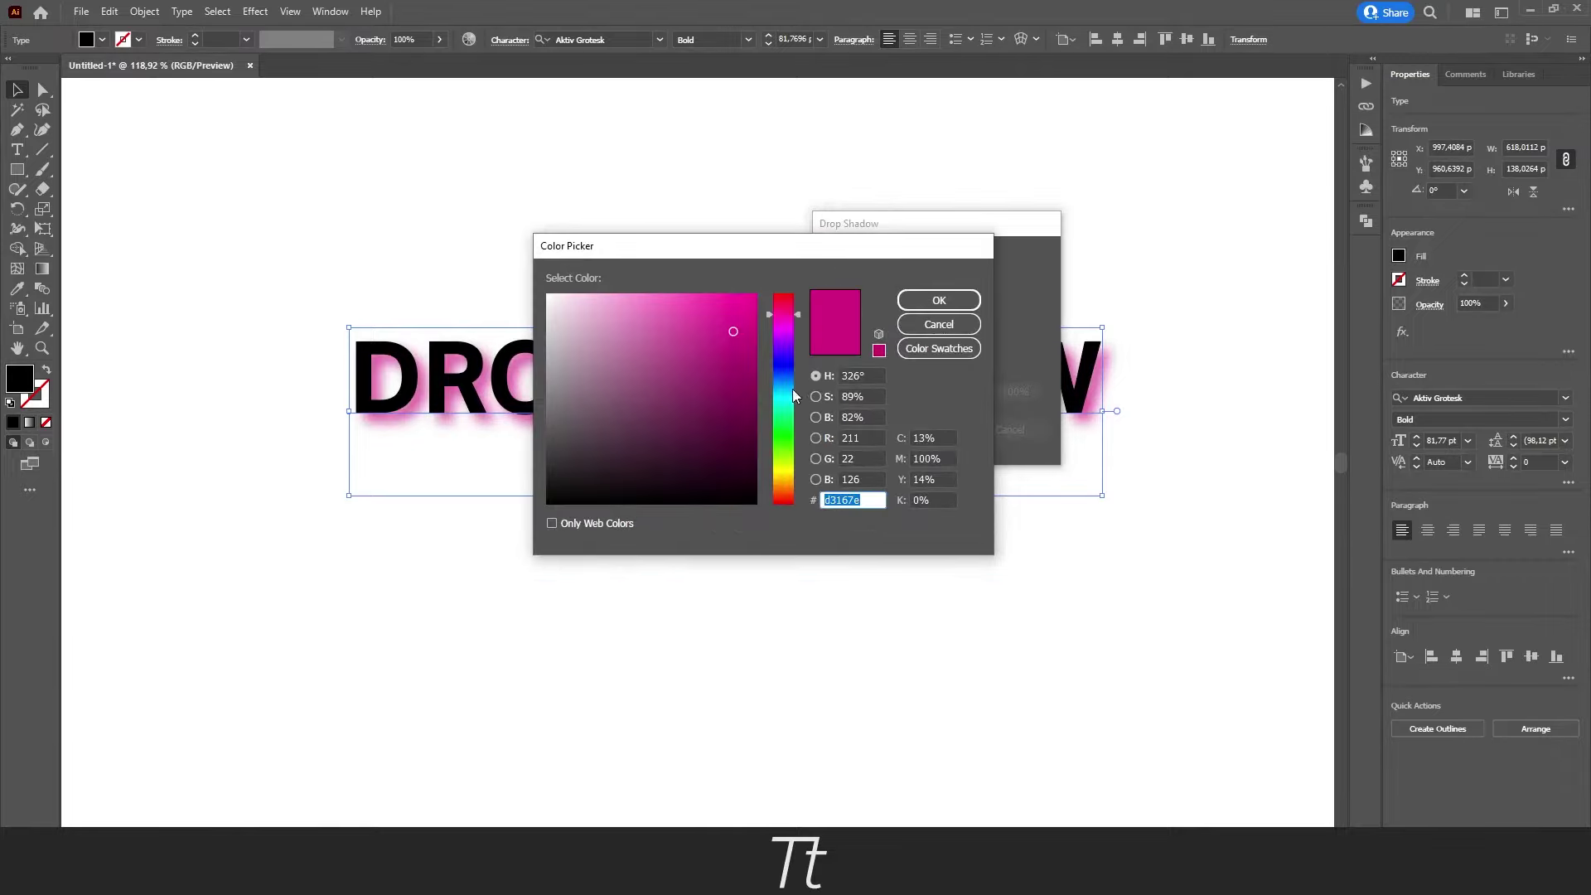
{"action": "left_click", "coordinate": [546, 497]}
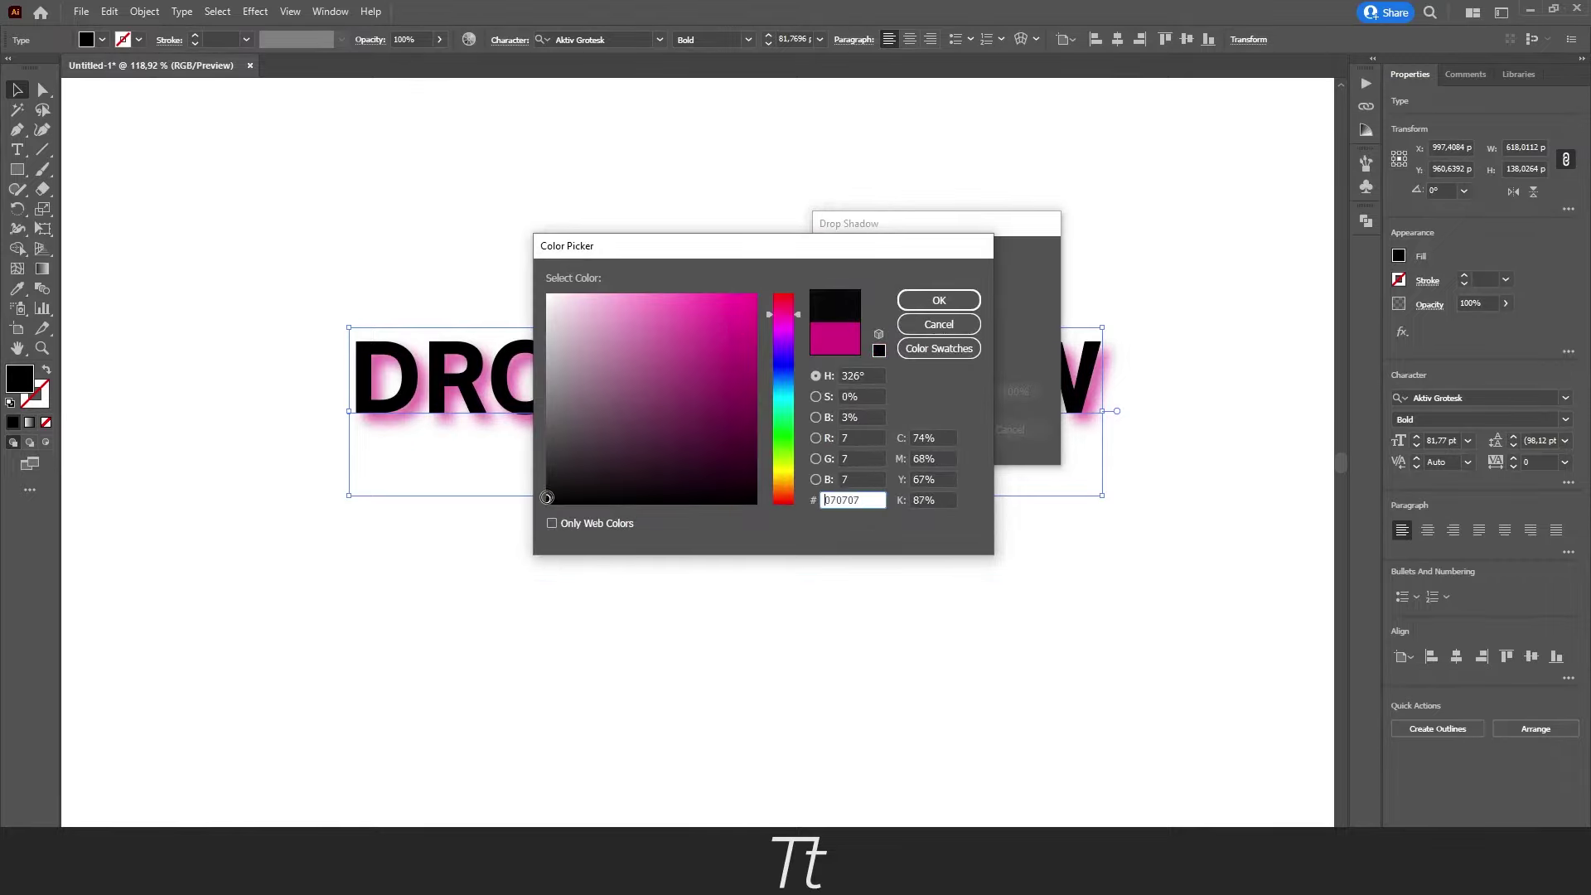
{"action": "left_click", "coordinate": [940, 299]}
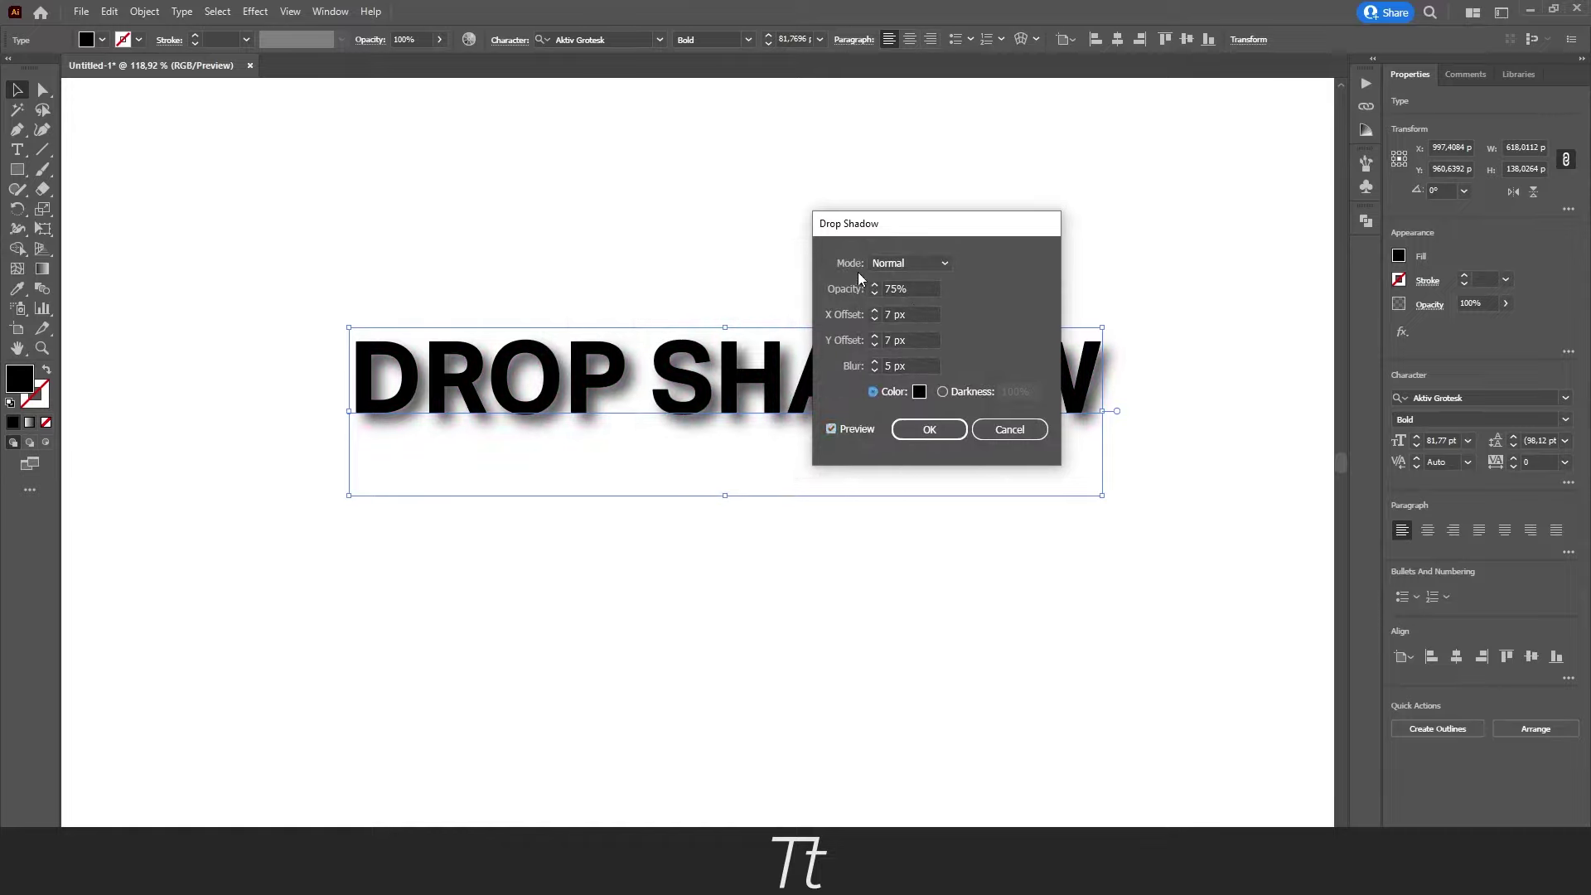
- Keep the Normal blend mode and set shadow opacity to 75% after trying 30%
{"action": "left_click", "coordinate": [880, 263]}
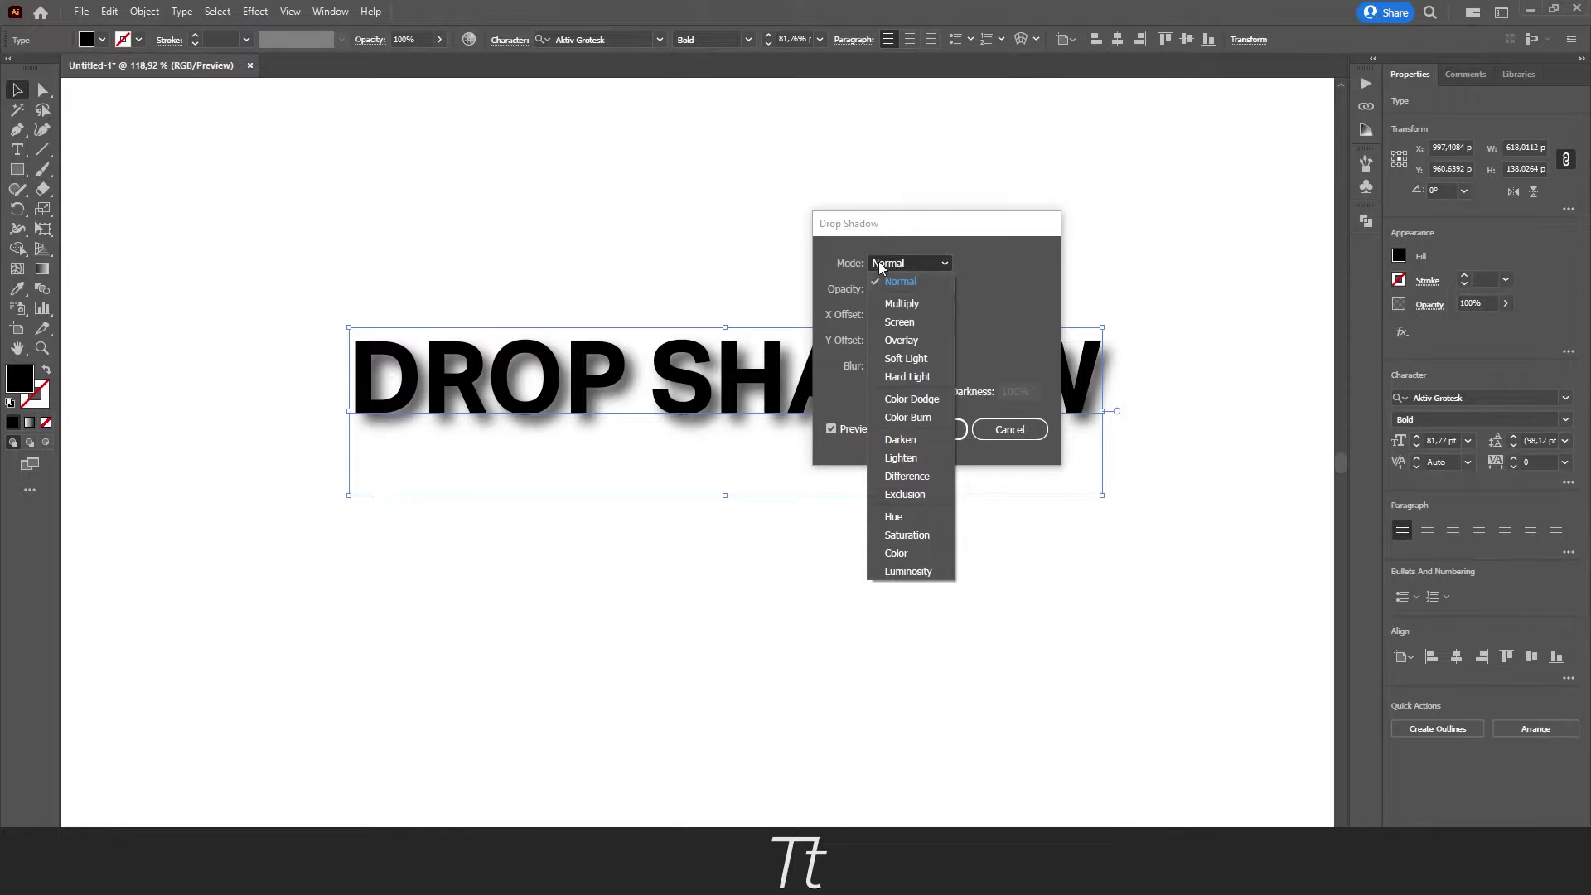
{"action": "left_click", "coordinate": [903, 281]}
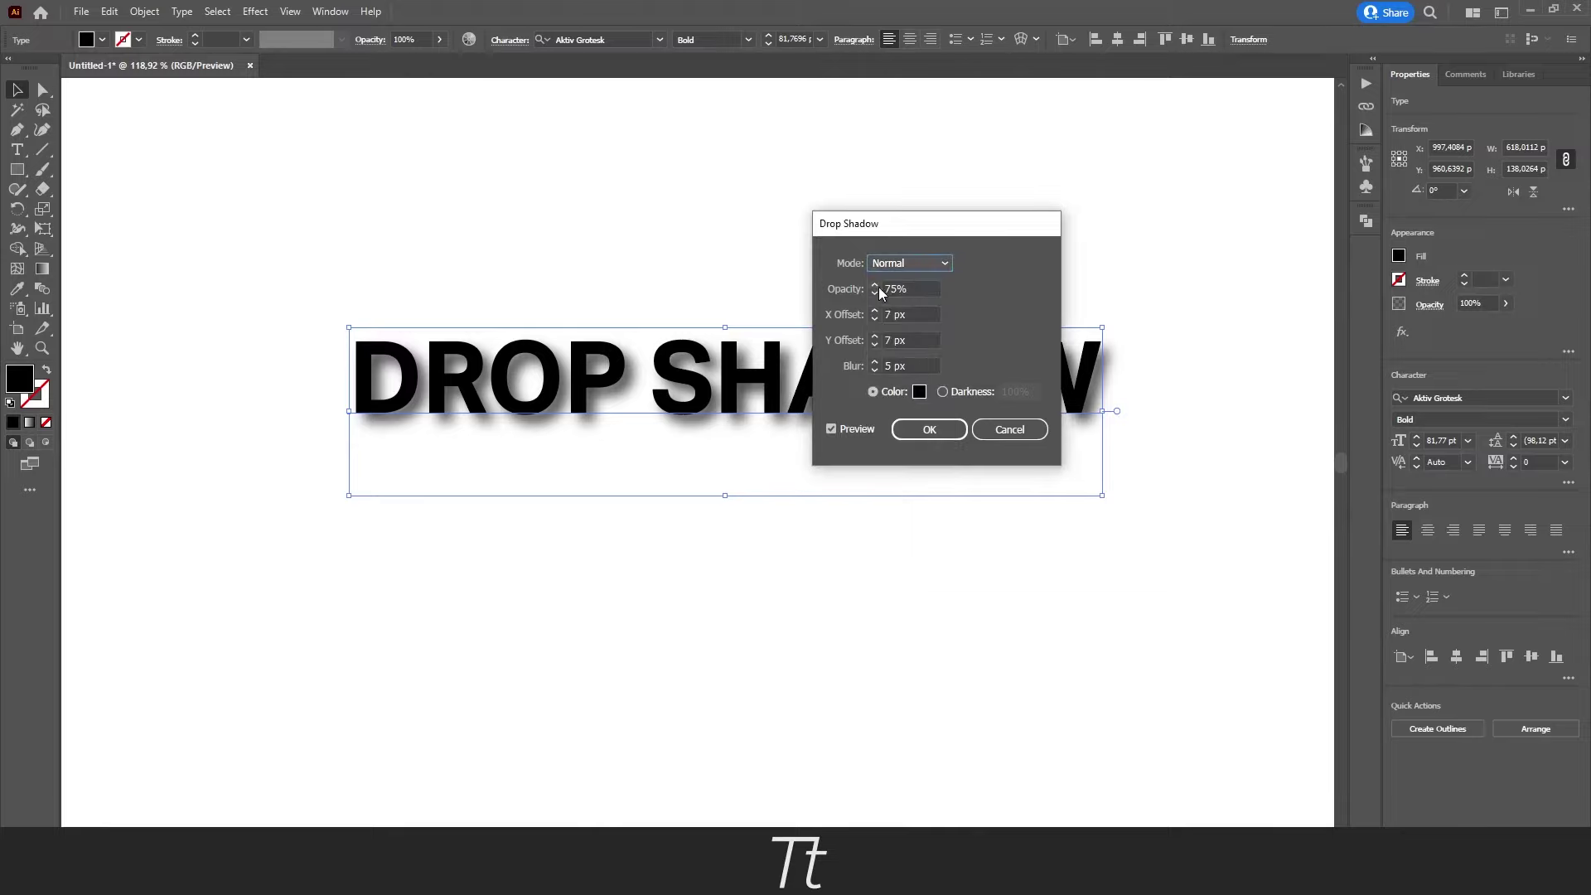
{"action": "left_click", "coordinate": [900, 288]}
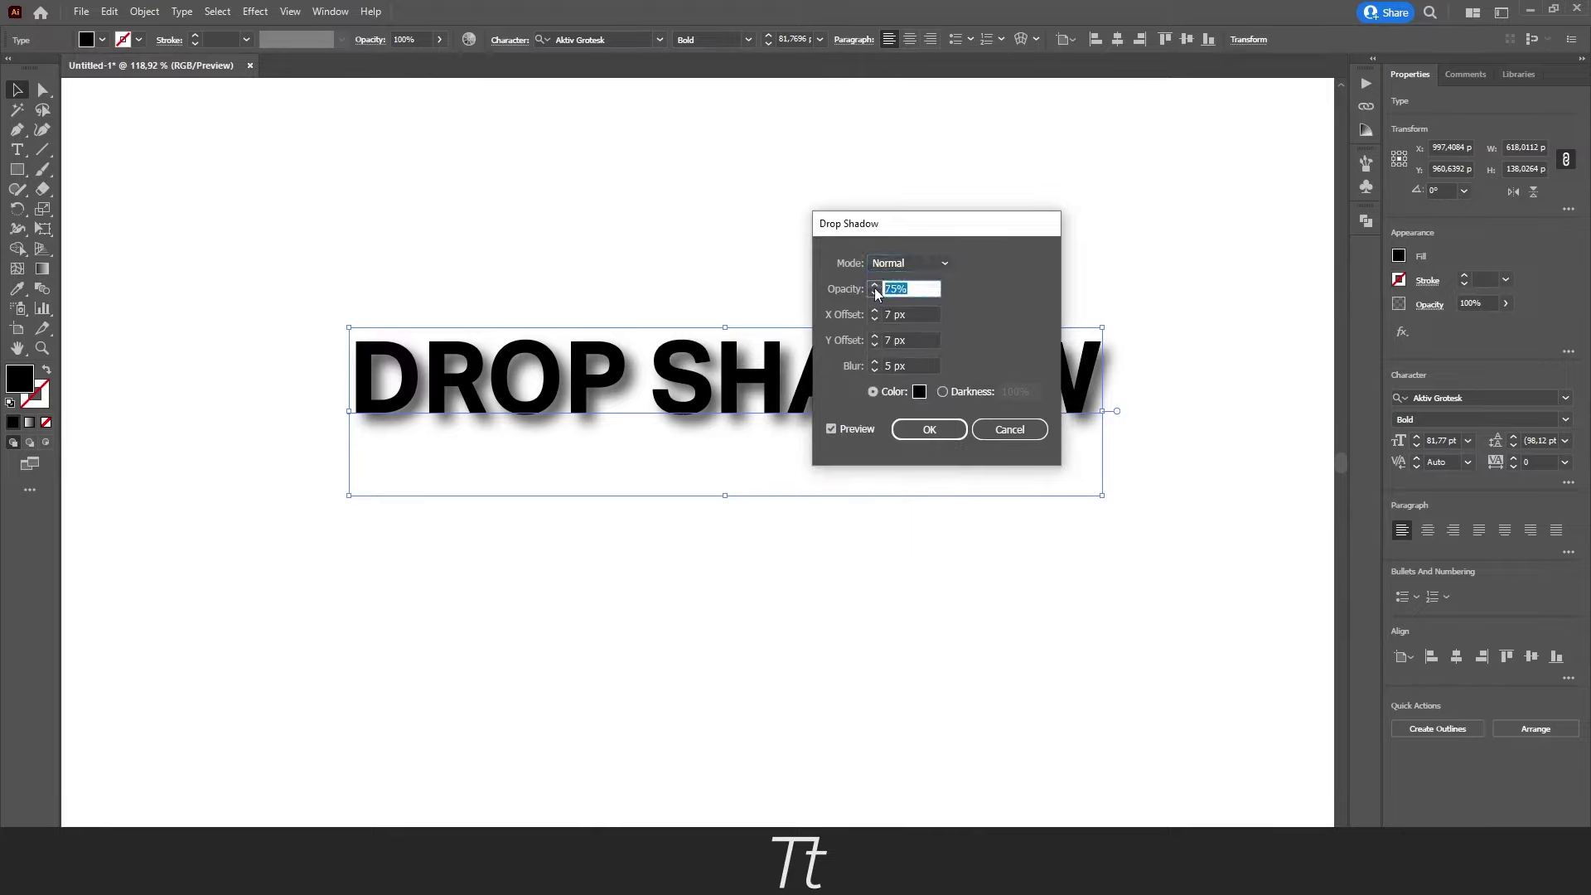
{"action": "type", "text": "30"}
{"action": "key", "text": "Tab"}
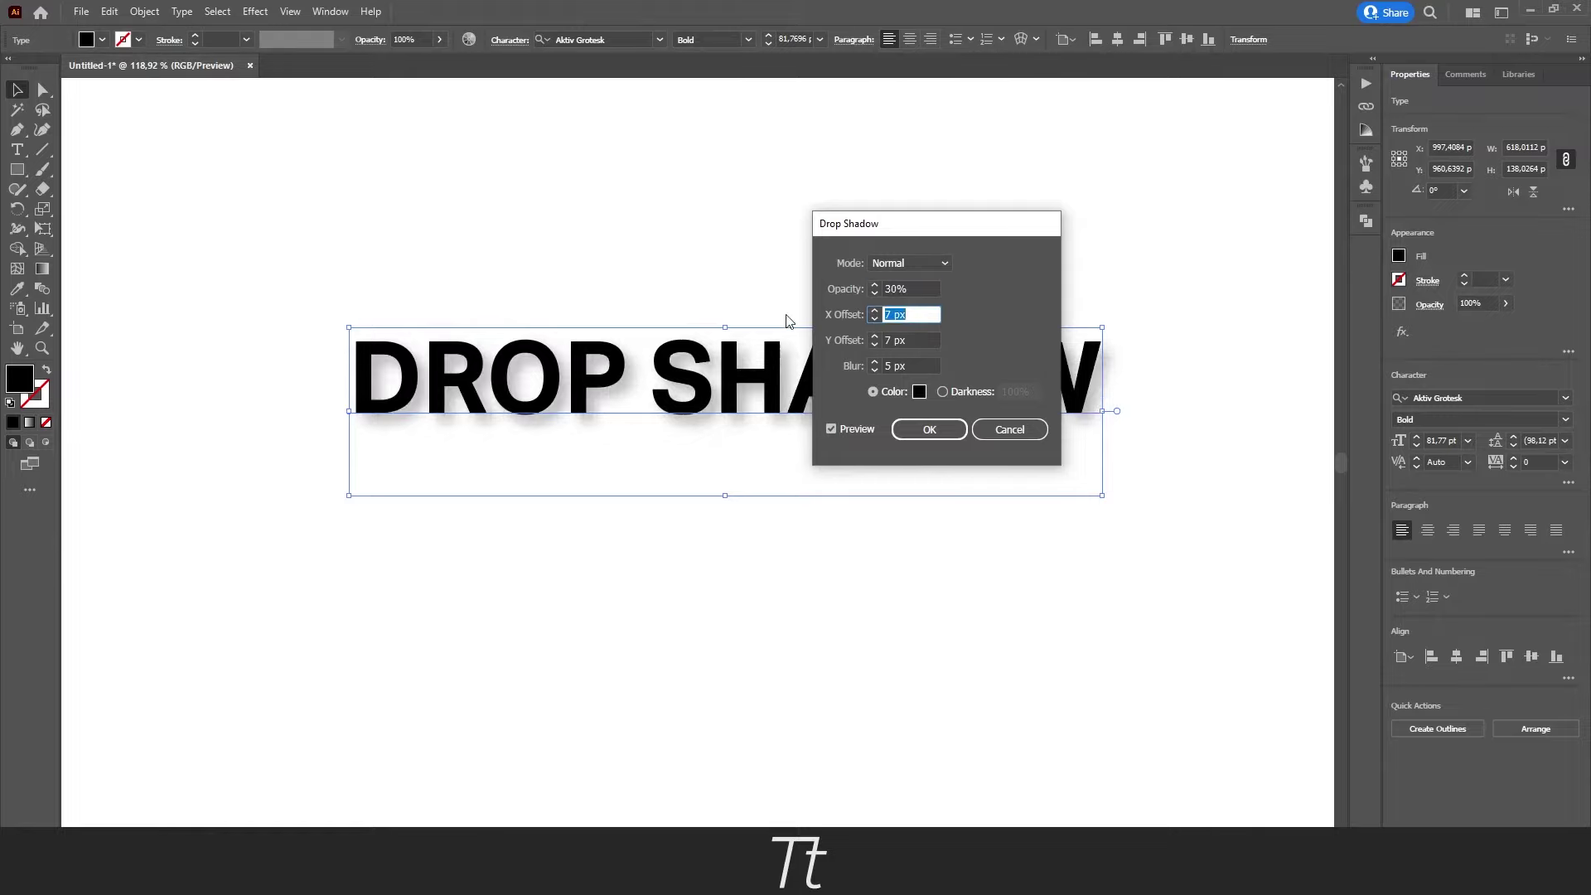
{"action": "left_click", "coordinate": [875, 284]}
{"action": "left_click", "coordinate": [874, 285]}
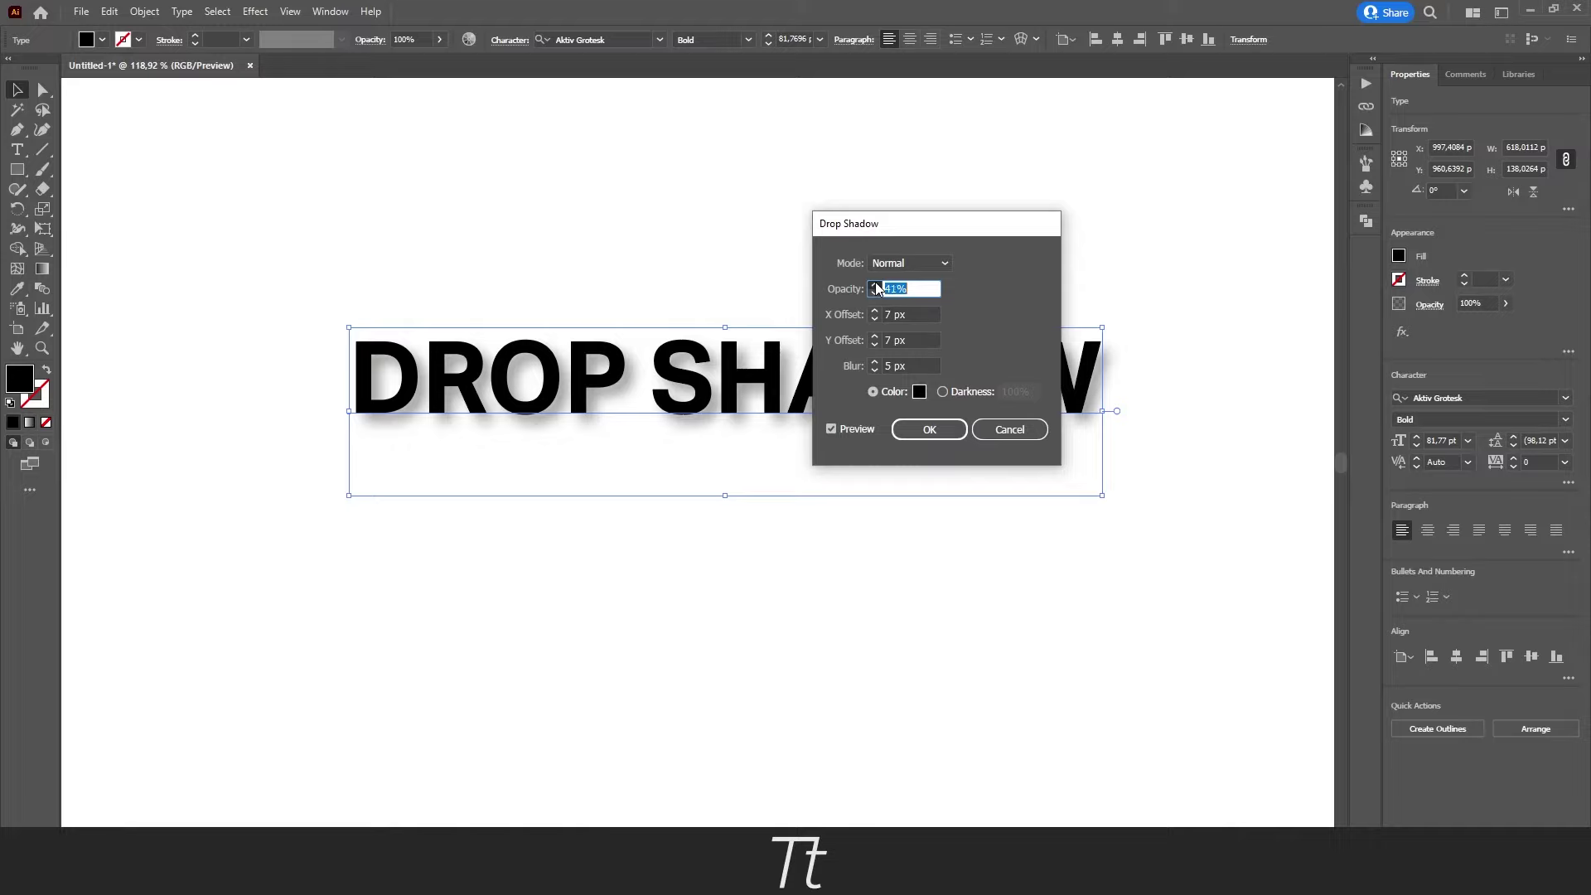
{"action": "left_click", "coordinate": [874, 284]}
{"action": "left_click", "coordinate": [874, 284]}
{"action": "left_click", "coordinate": [875, 284]}
{"action": "left_click", "coordinate": [875, 284]}
{"action": "left_click", "coordinate": [874, 285]}
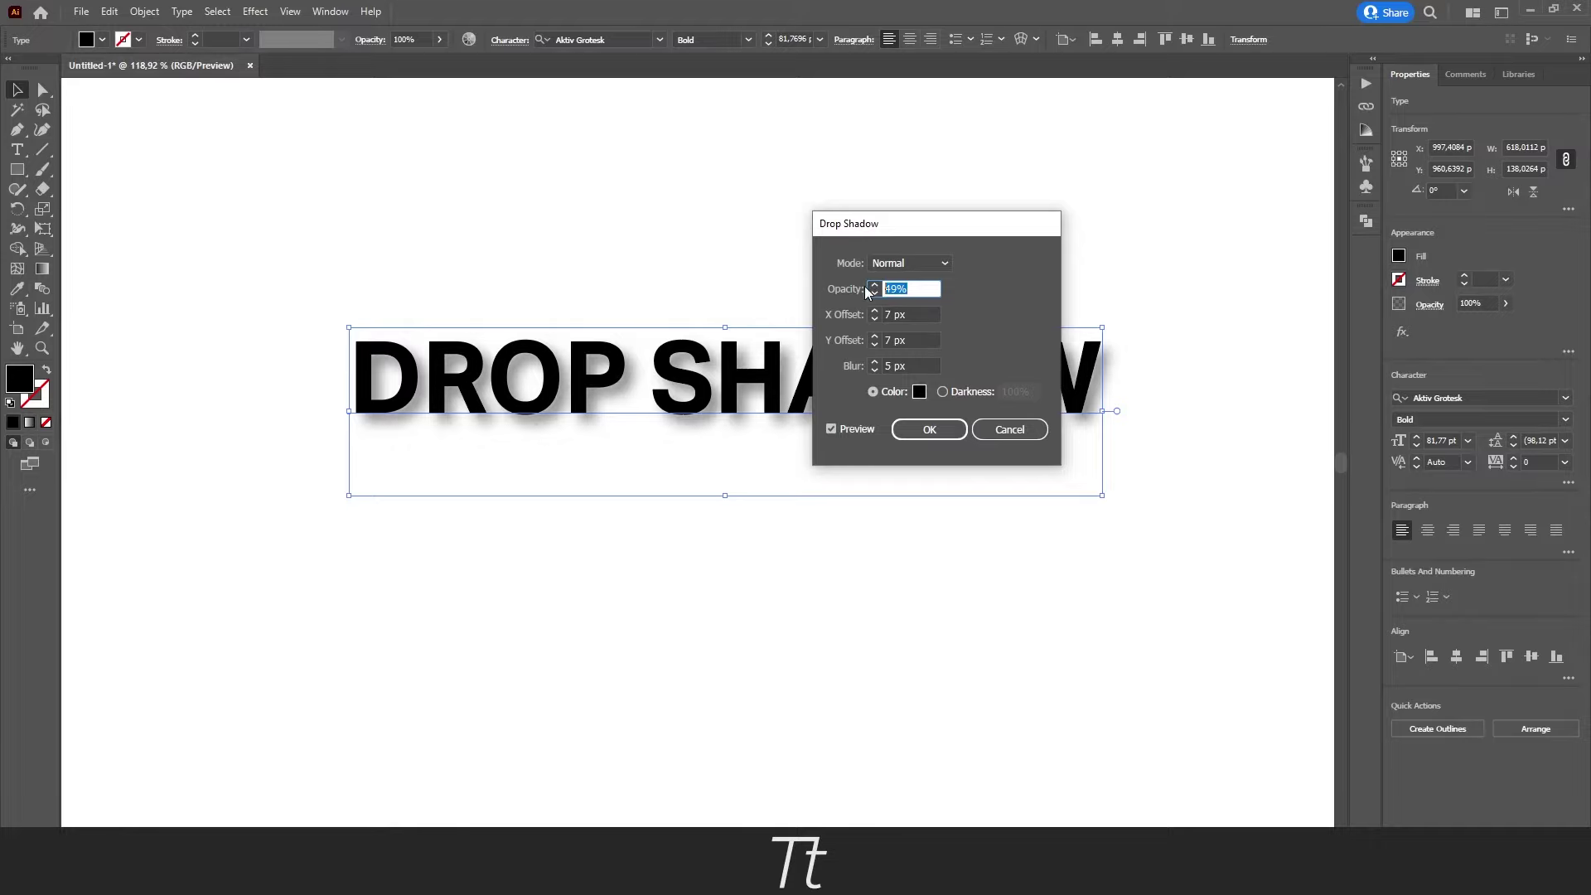
{"action": "type", "text": "75"}
{"action": "key", "text": "Tab"}
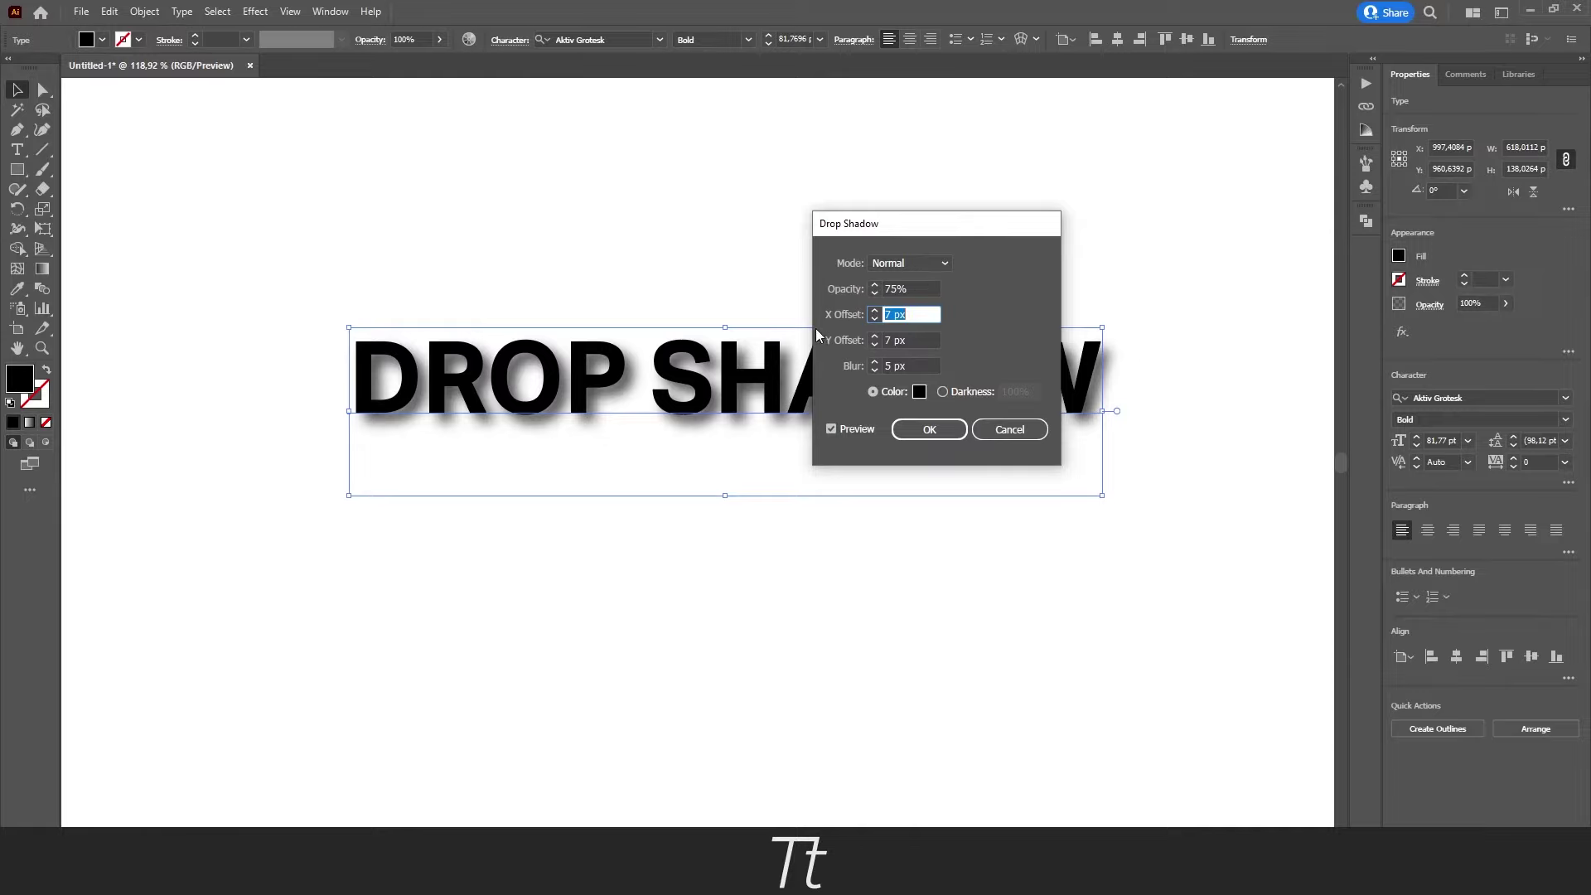
- Lower the shadow's horizontal offset with the spinner and select the vertical offset field
{"action": "key", "text": "Left"}
{"action": "left_click", "coordinate": [875, 320]}
{"action": "left_click", "coordinate": [875, 320]}
{"action": "left_click", "coordinate": [875, 320]}
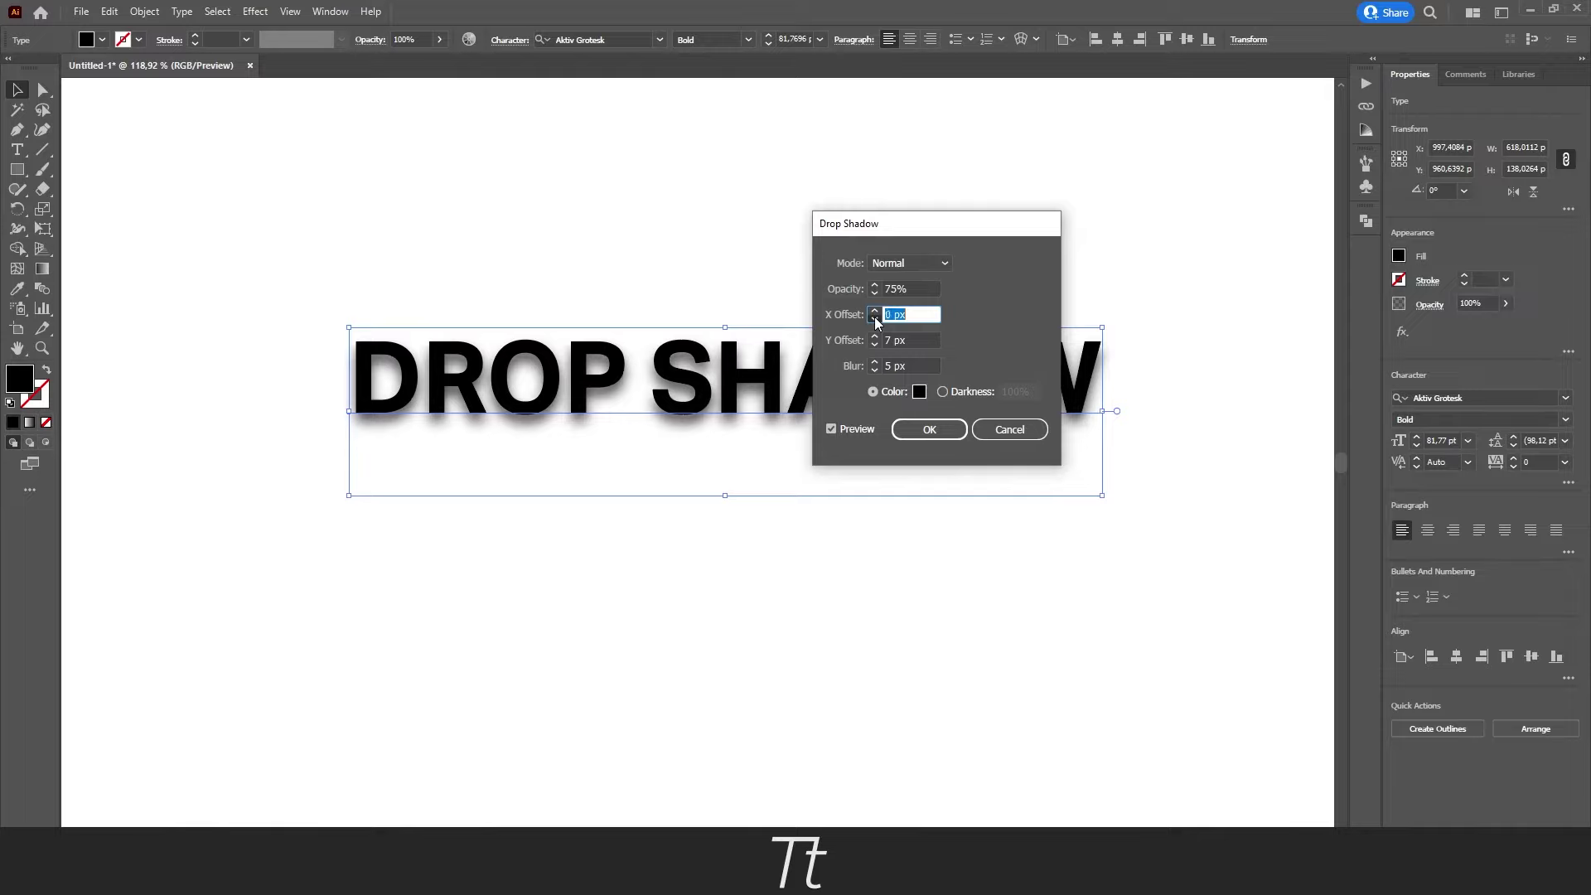
{"action": "left_click", "coordinate": [875, 320]}
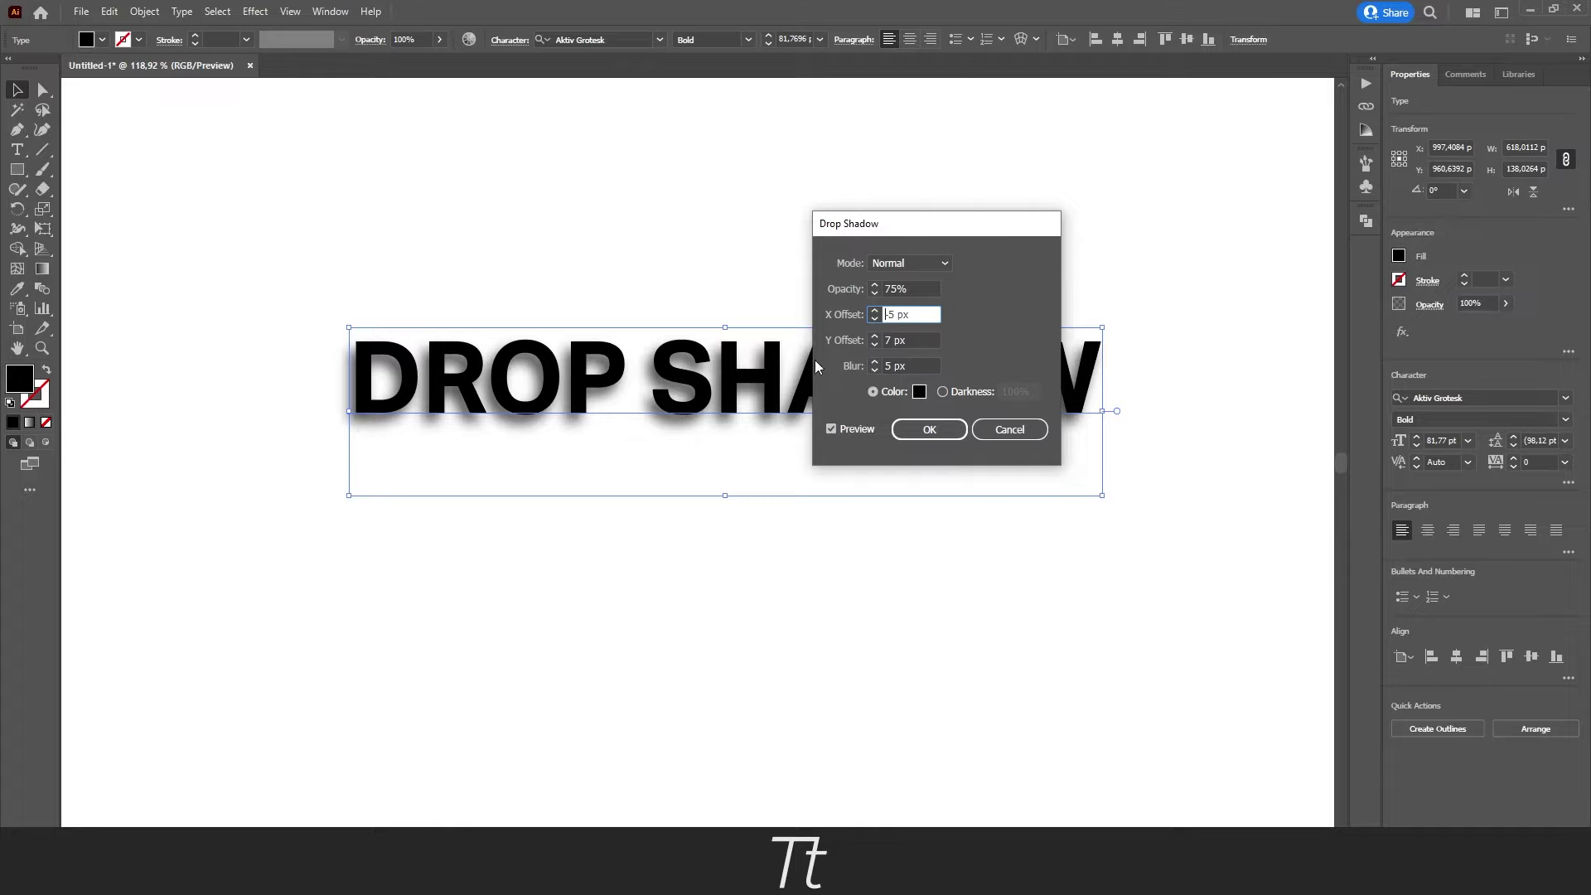
{"action": "left_click", "coordinate": [877, 345]}
{"action": "left_click", "coordinate": [877, 345]}
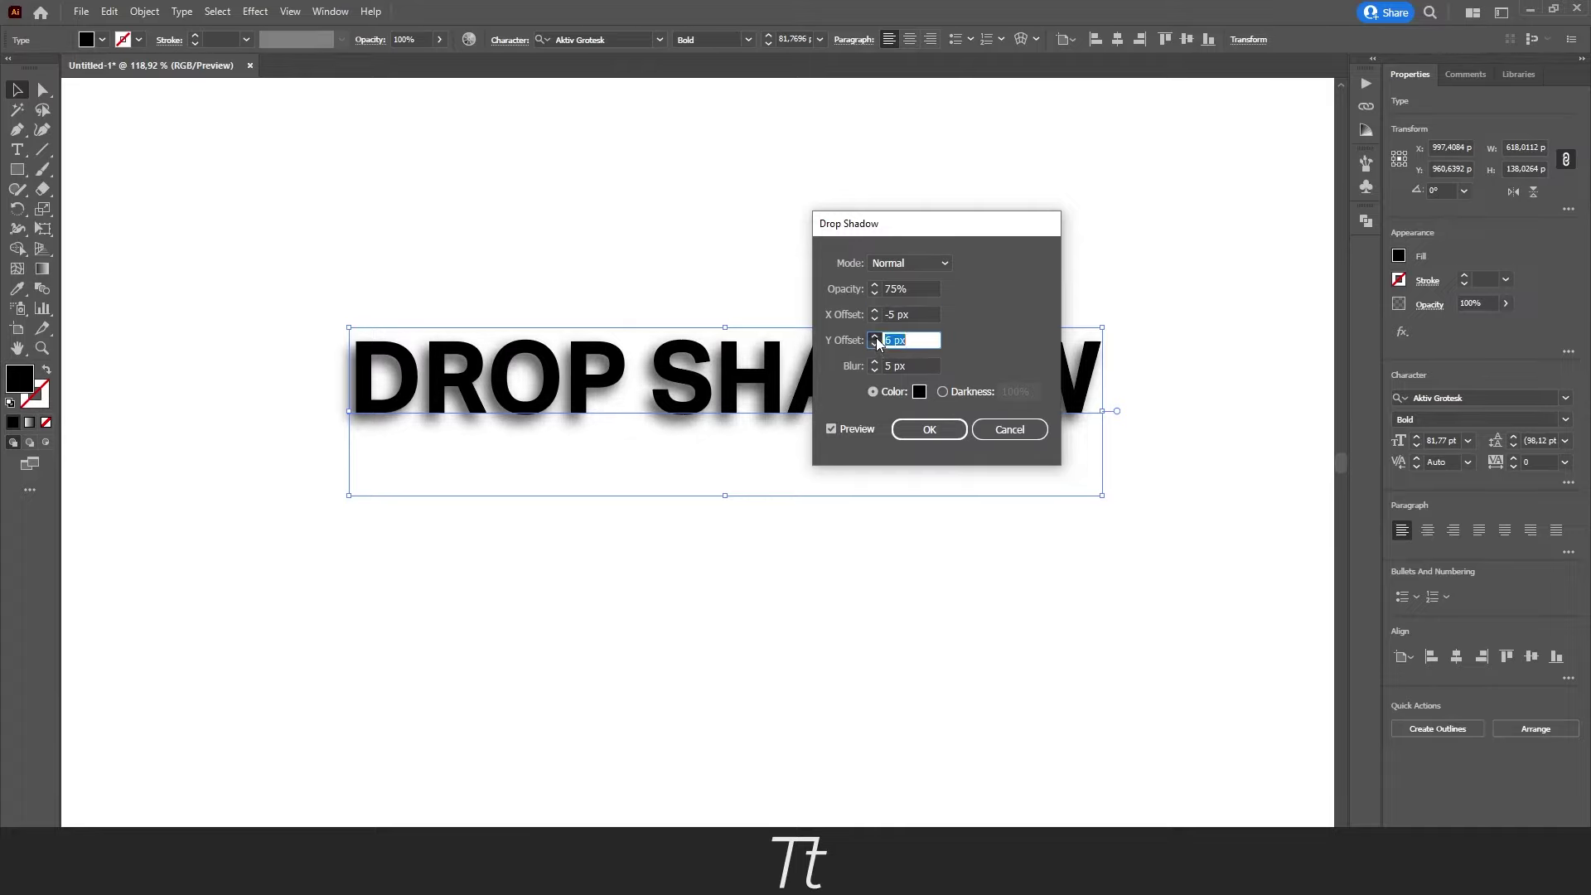
{"action": "left_click", "coordinate": [884, 341]}
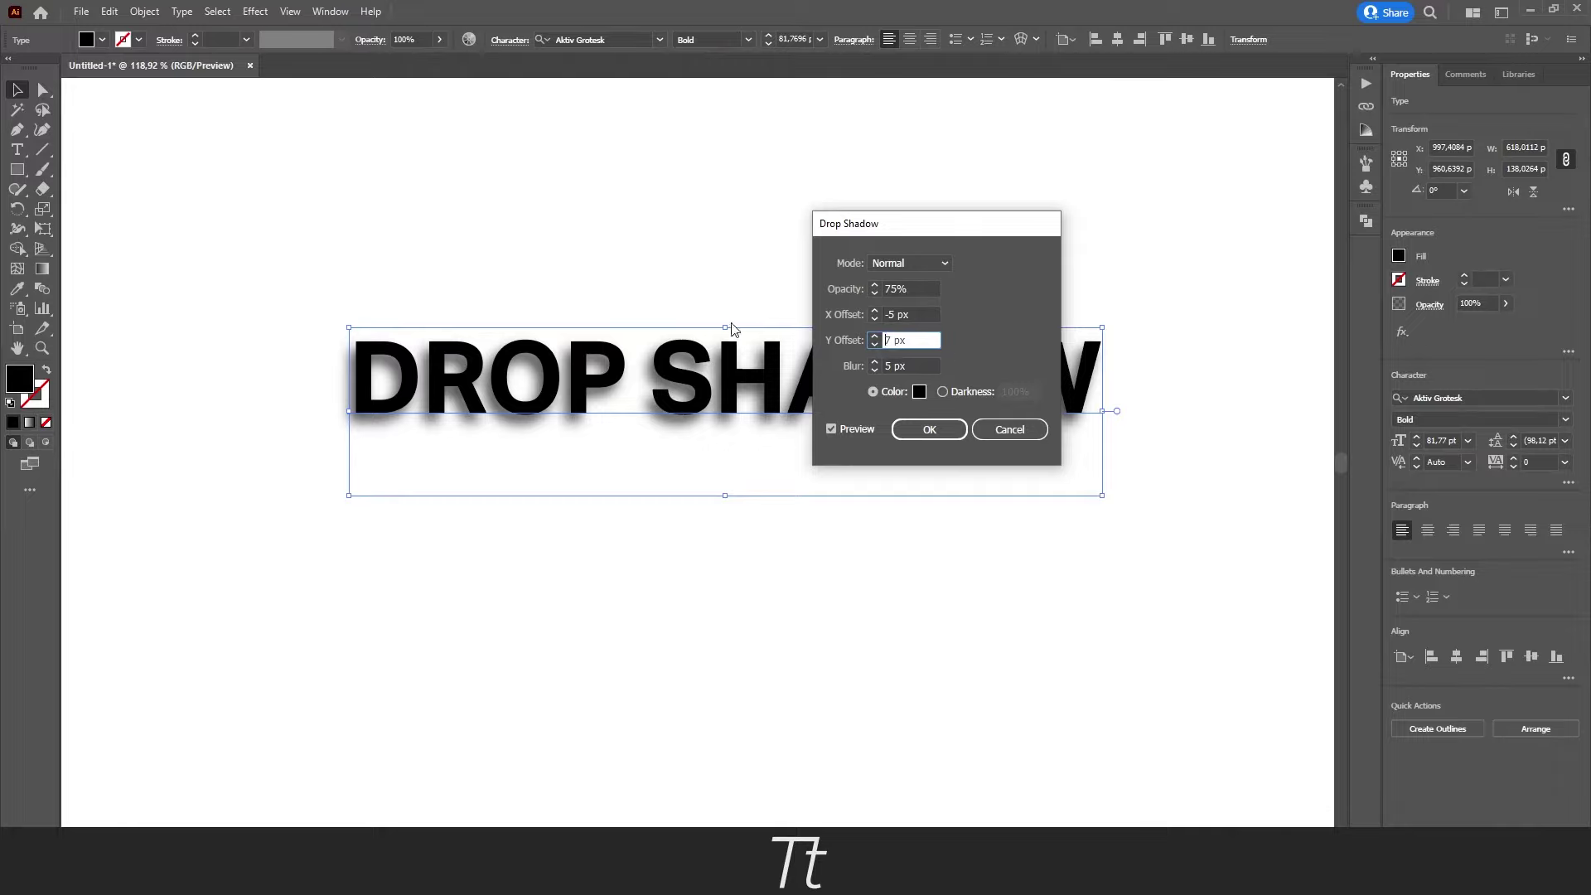
- Set the X Offset to 4 px and the Y Offset to 5 px
{"action": "left_click", "coordinate": [874, 310]}
{"action": "left_click", "coordinate": [874, 311]}
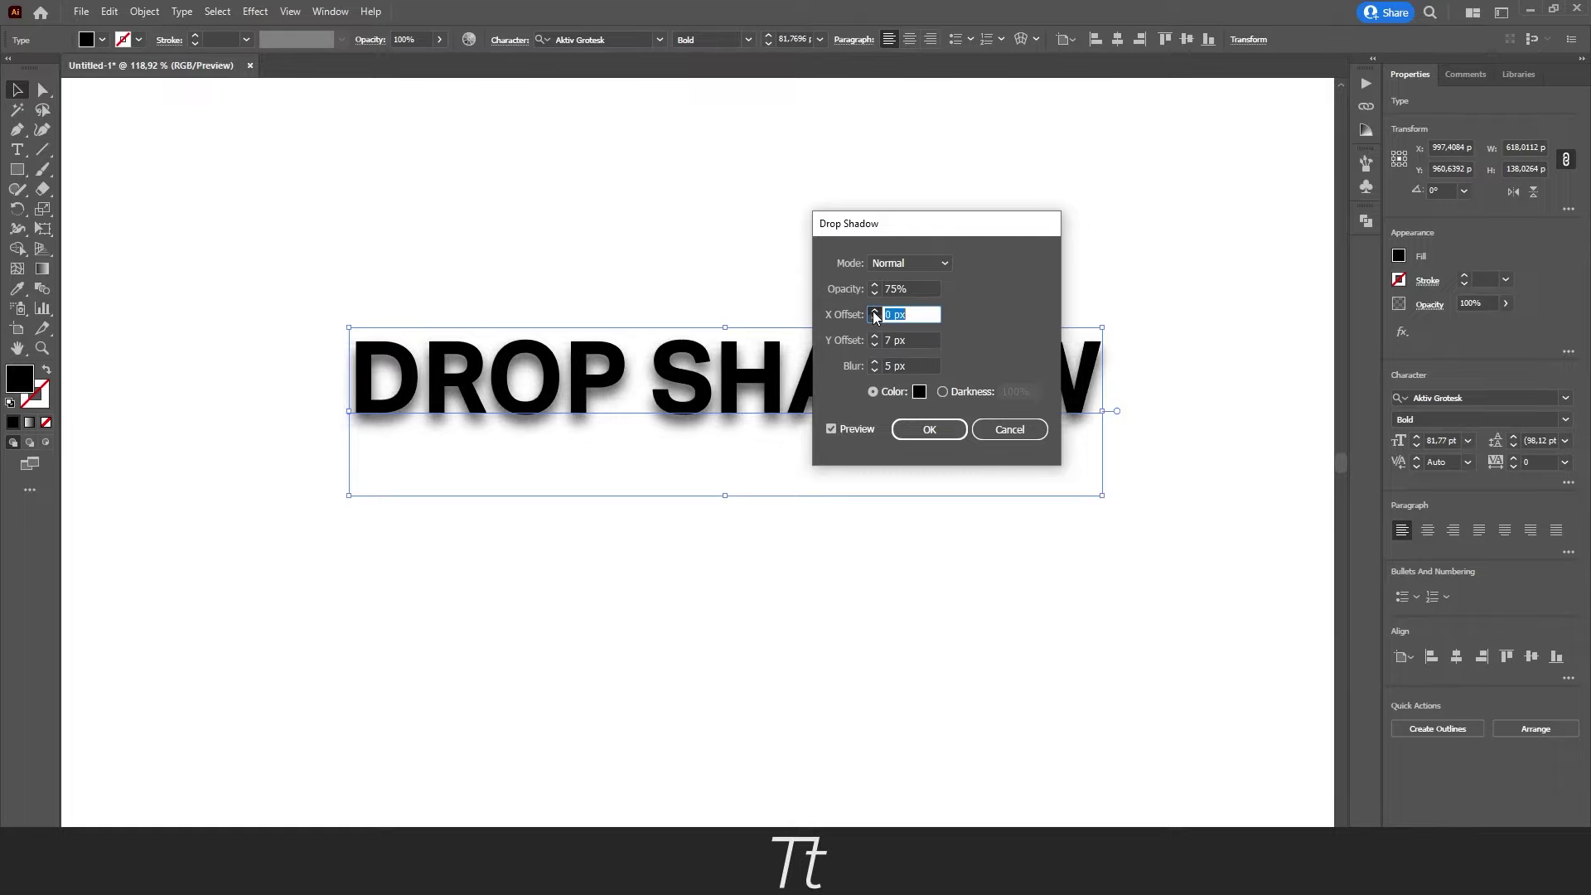
{"action": "left_click", "coordinate": [874, 310]}
{"action": "left_click", "coordinate": [875, 310]}
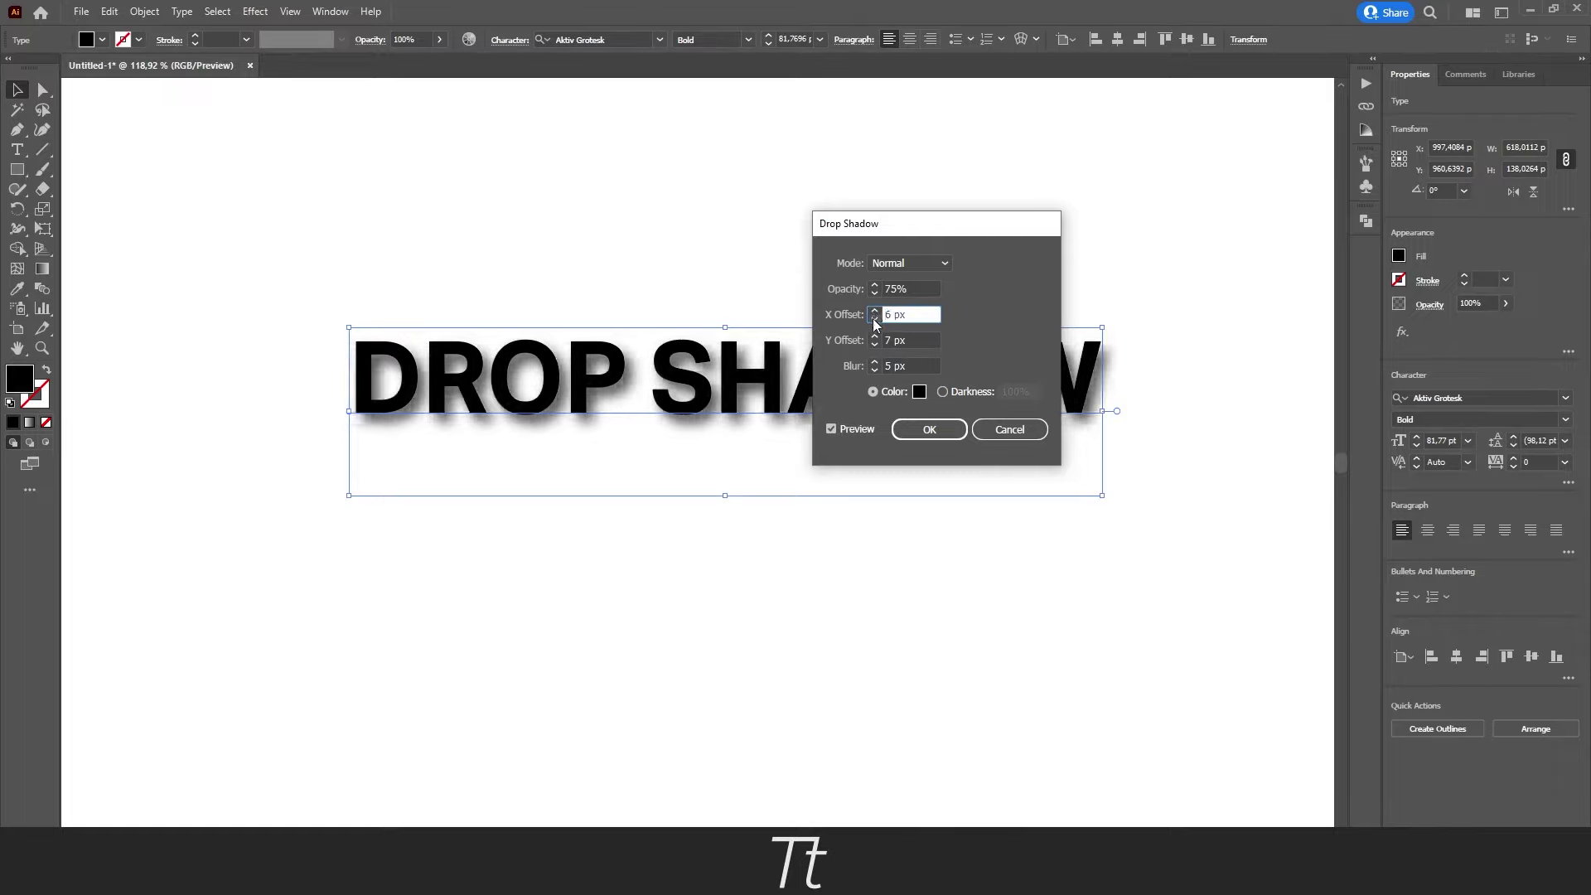
{"action": "left_click", "coordinate": [875, 344]}
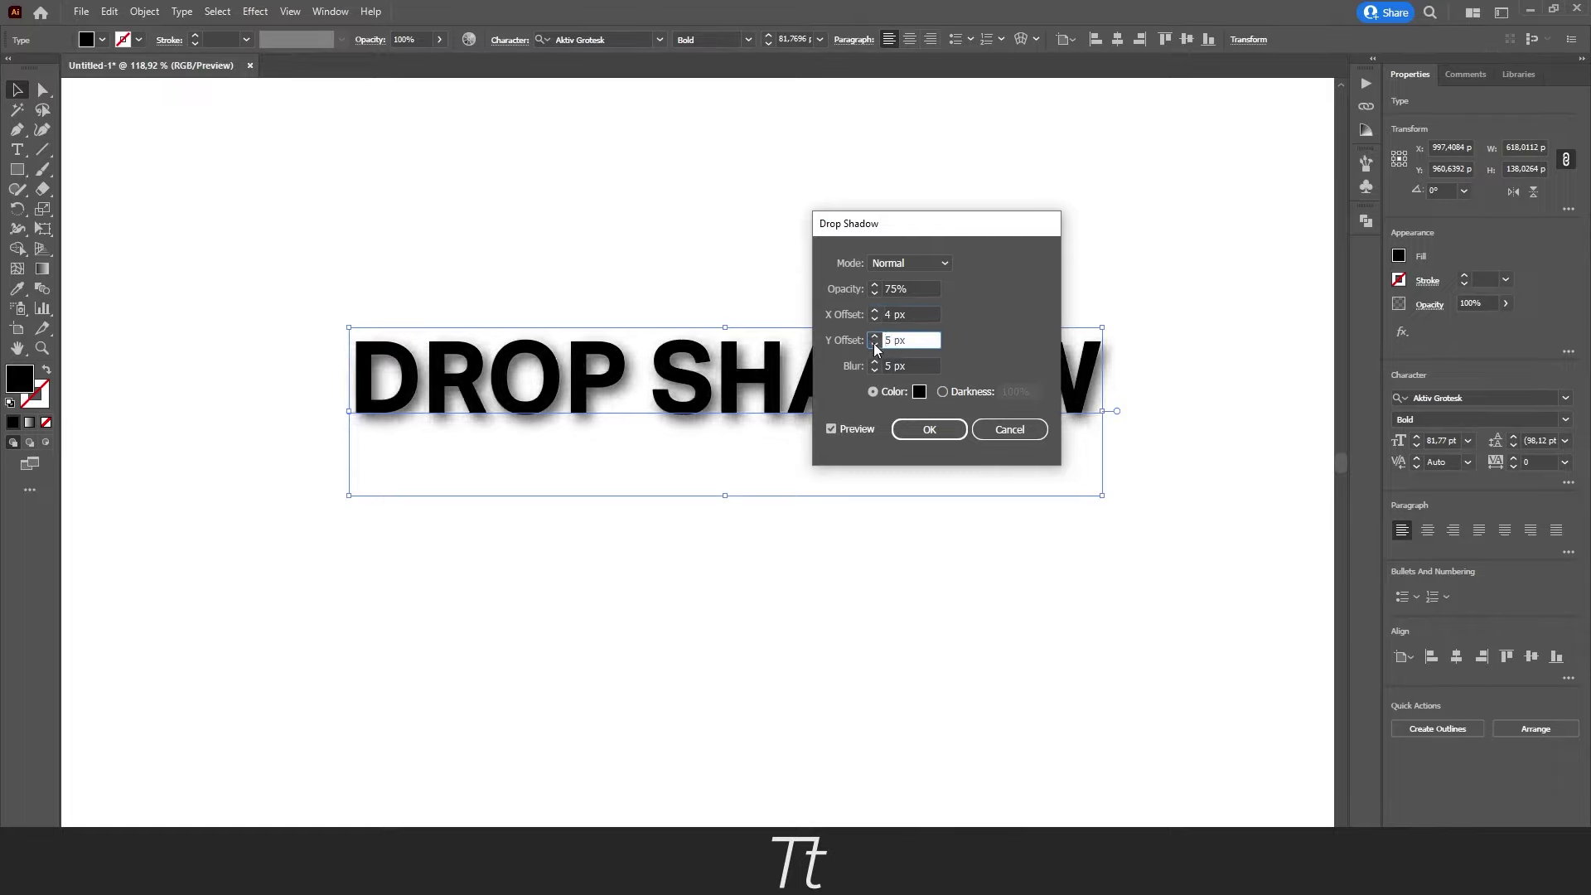
{"action": "left_click", "coordinate": [873, 344]}
- Reduce the shadow blur to 4 px and apply the drop shadow with OK
{"action": "key", "text": "Tab"}
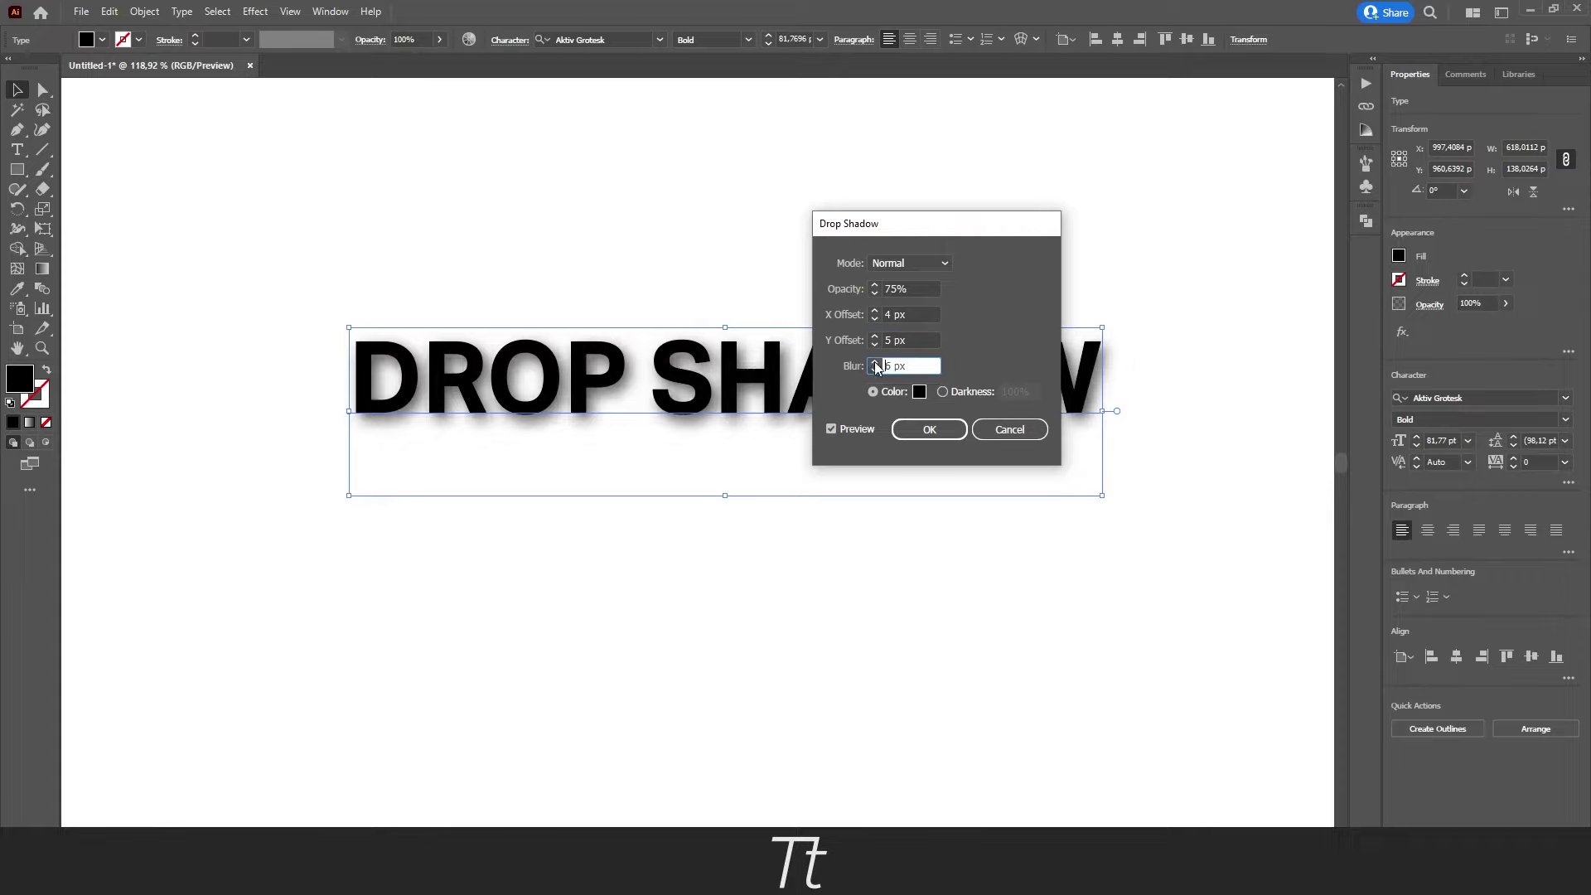
{"action": "key", "text": "Up"}
{"action": "key", "text": "Up"}
{"action": "key", "text": "Up"}
{"action": "left_click", "coordinate": [874, 370]}
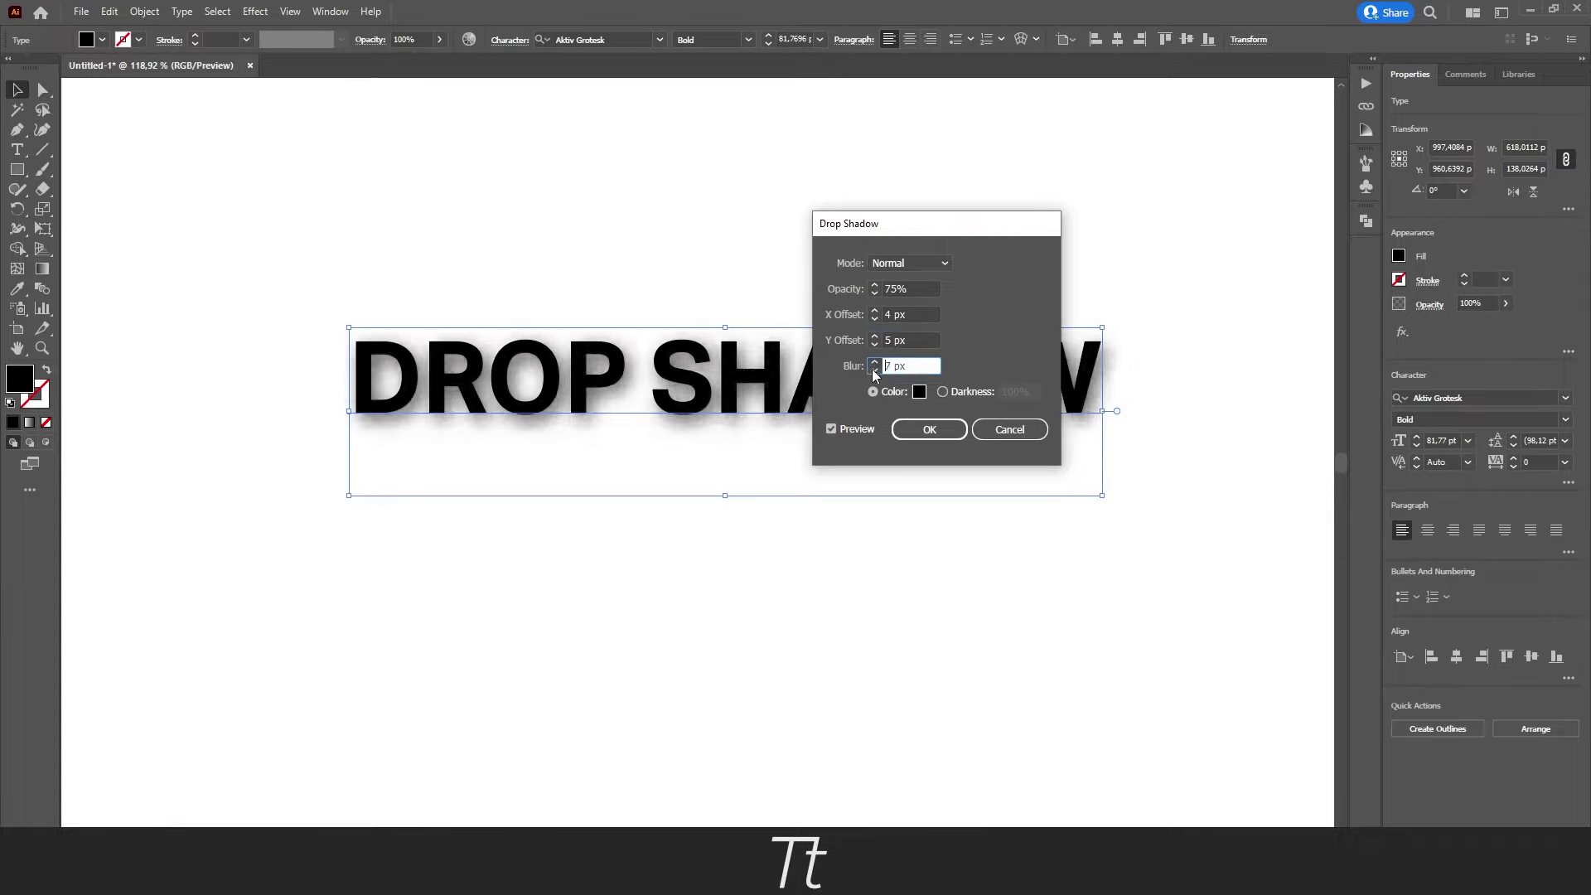
{"action": "left_click", "coordinate": [873, 370]}
{"action": "left_click", "coordinate": [873, 370]}
{"action": "left_click", "coordinate": [874, 370]}
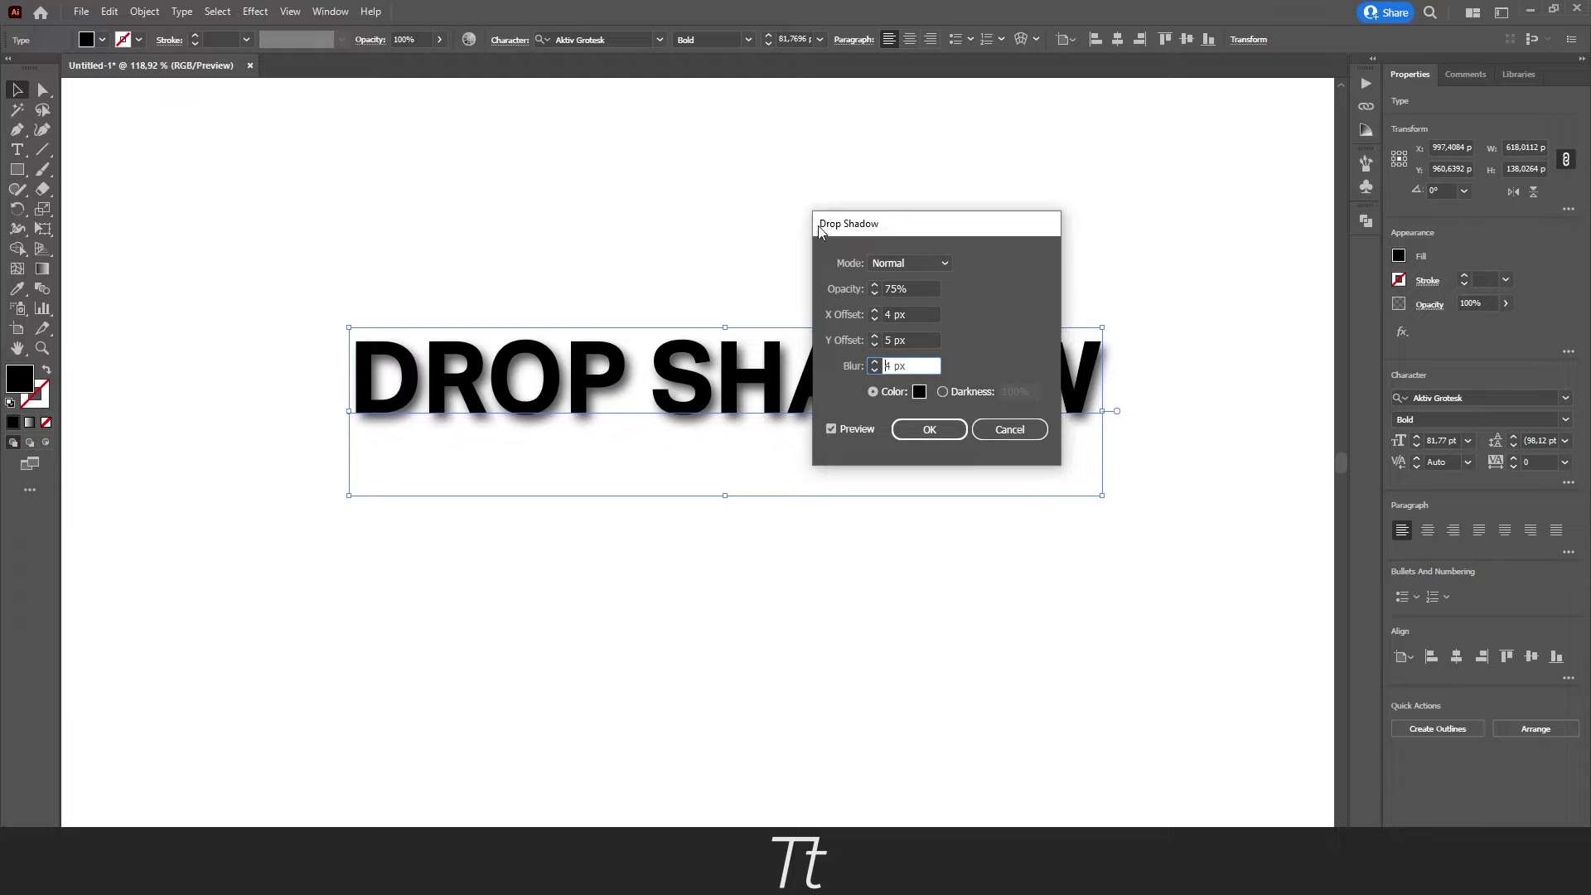
{"action": "left_click_drag", "start_coordinate": [942, 229], "coordinate": [927, 227]}
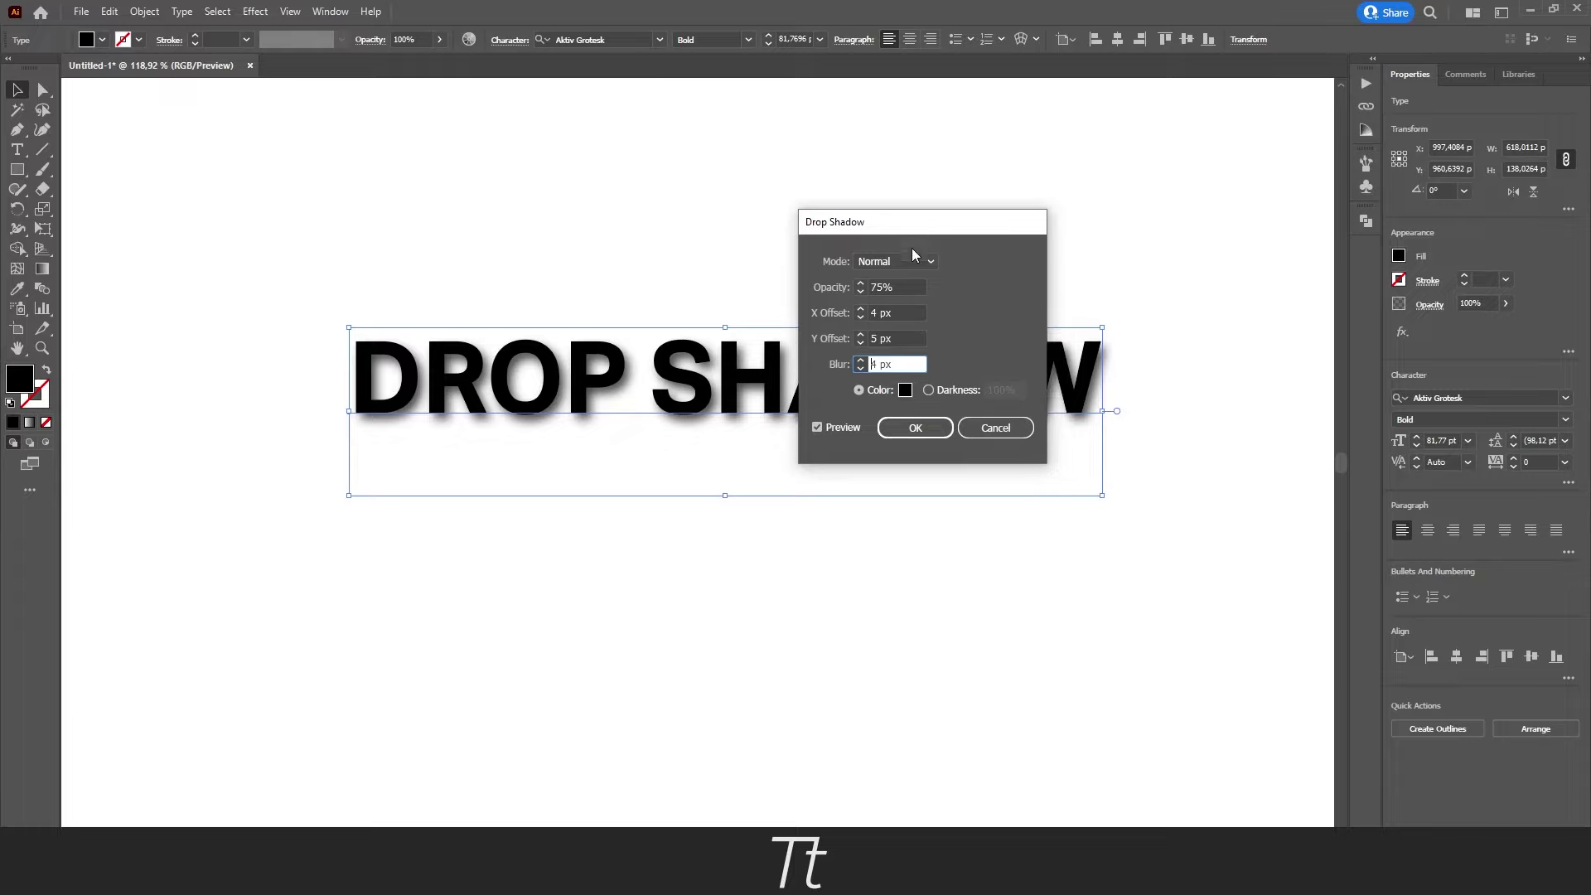
{"action": "left_click", "coordinate": [914, 428]}
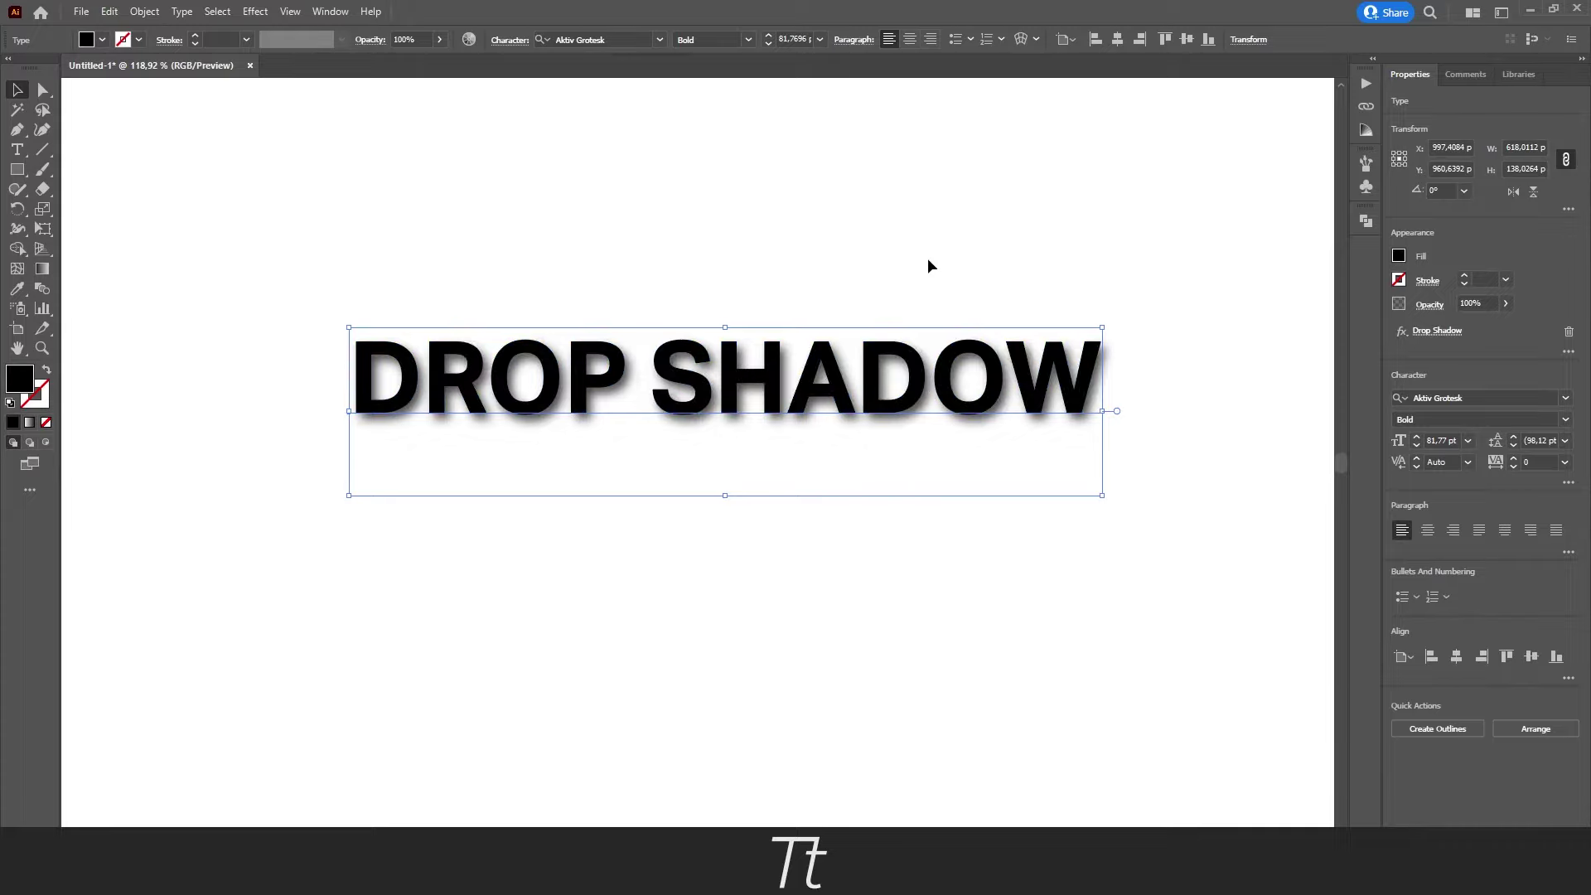
- Move the heading higher and retype its wording as 'TEXT'
{"action": "mouse_move", "coordinate": [763, 381]}
{"action": "left_mouse_down"}
{"action": "mouse_move", "coordinate": [709, 368]}
{"action": "mouse_move", "coordinate": [767, 308]}
{"action": "mouse_move", "coordinate": [877, 317]}
{"action": "mouse_move", "coordinate": [870, 344]}
{"action": "left_mouse_up"}
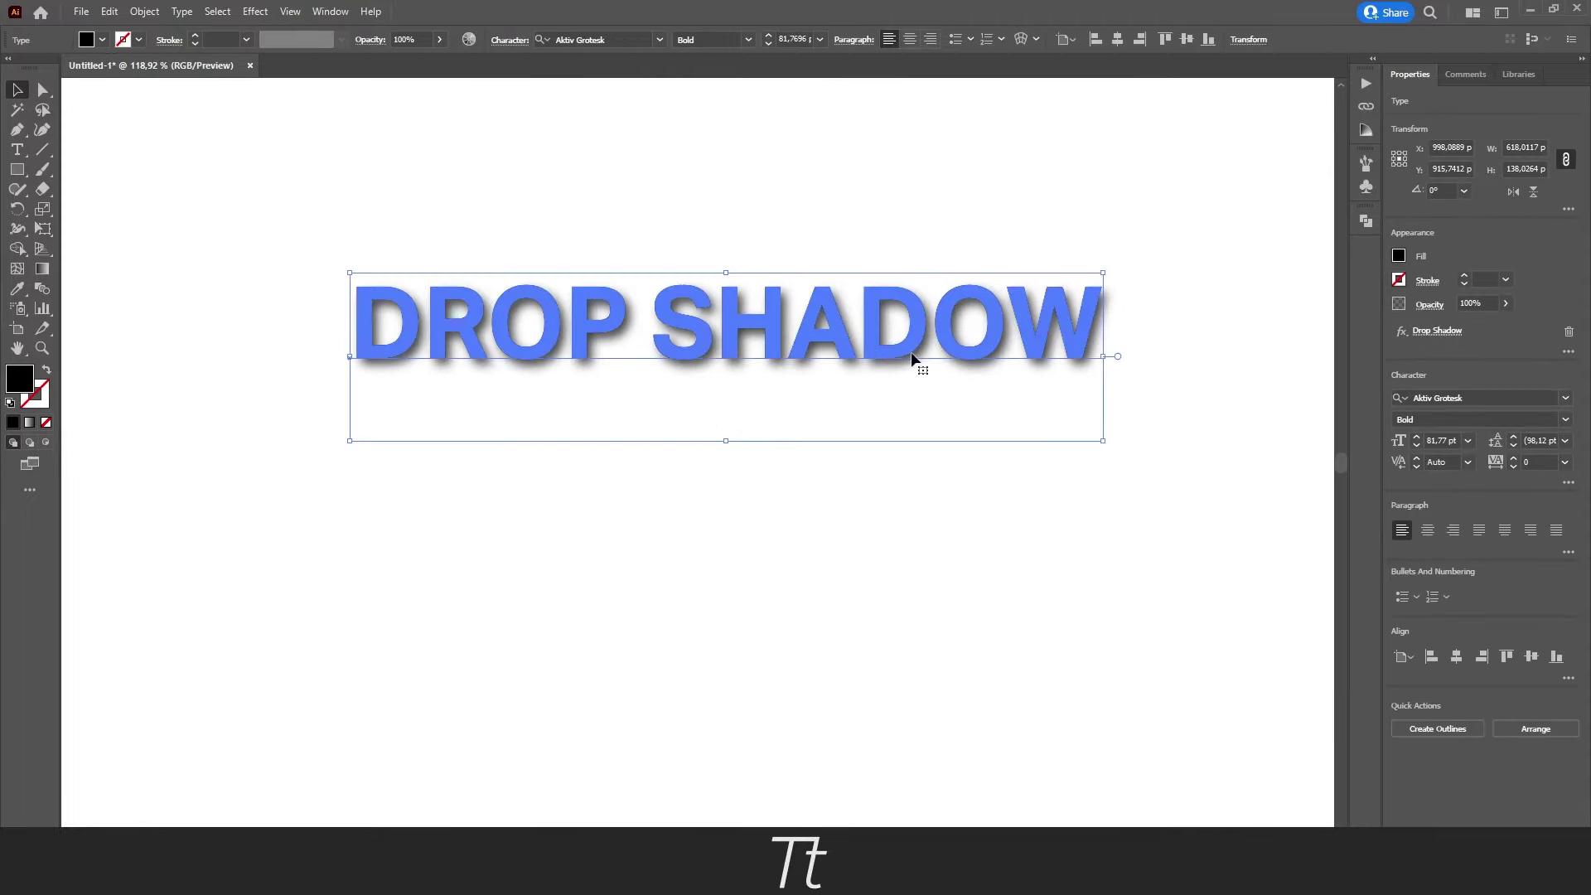
{"action": "key", "text": "t"}
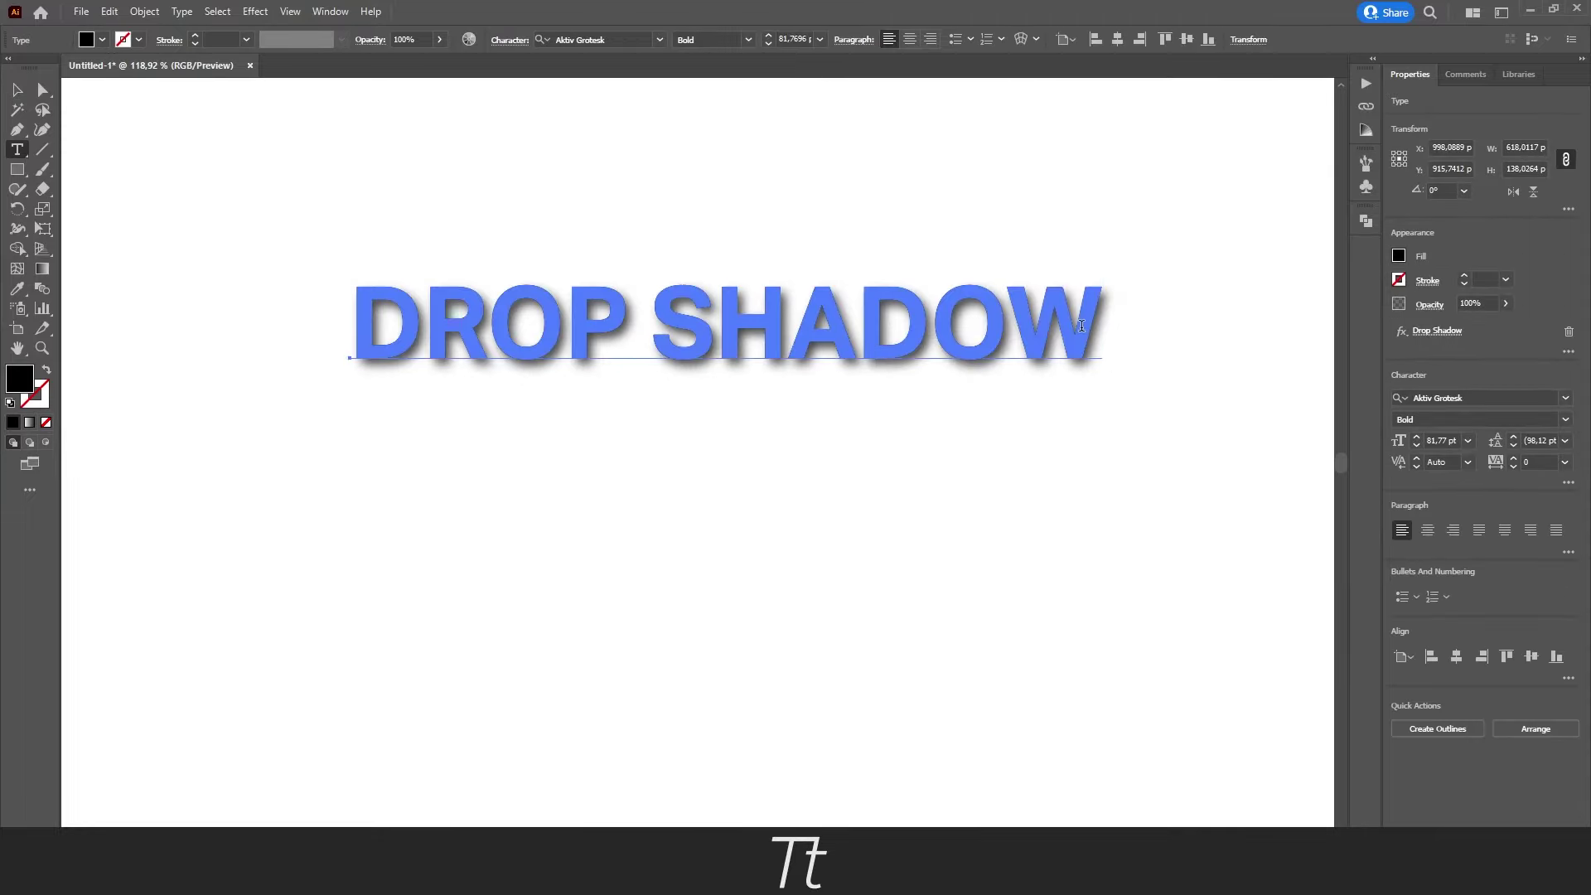
{"action": "left_click_drag", "start_coordinate": [1081, 326], "coordinate": [368, 319]}
{"action": "type", "text": "TET"}
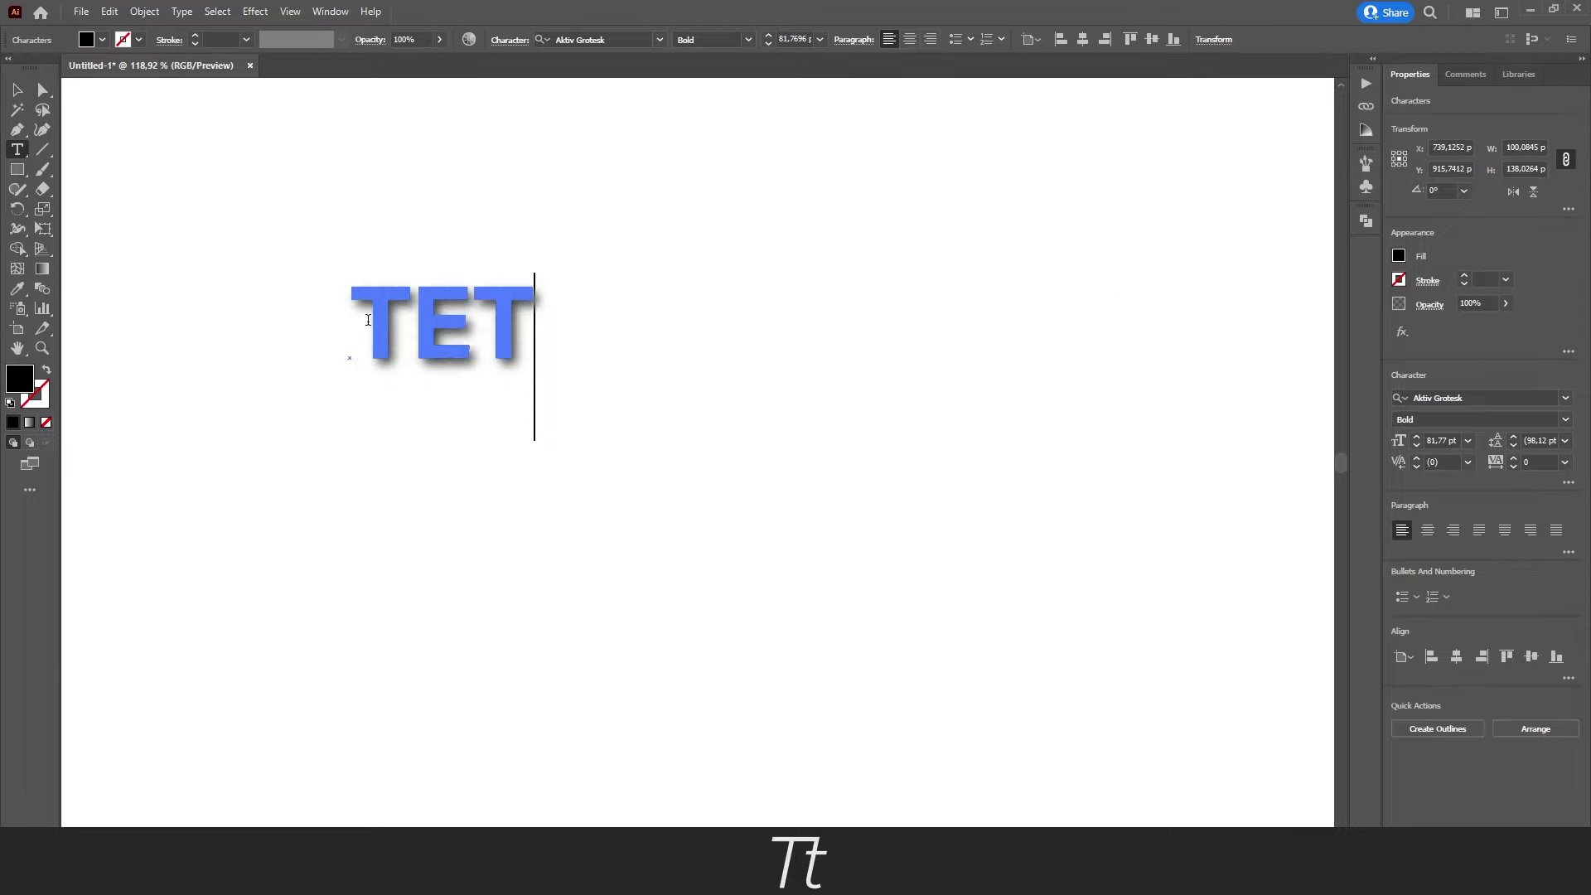
{"action": "key", "text": "BackSpace"}
{"action": "key", "text": "Escape"}
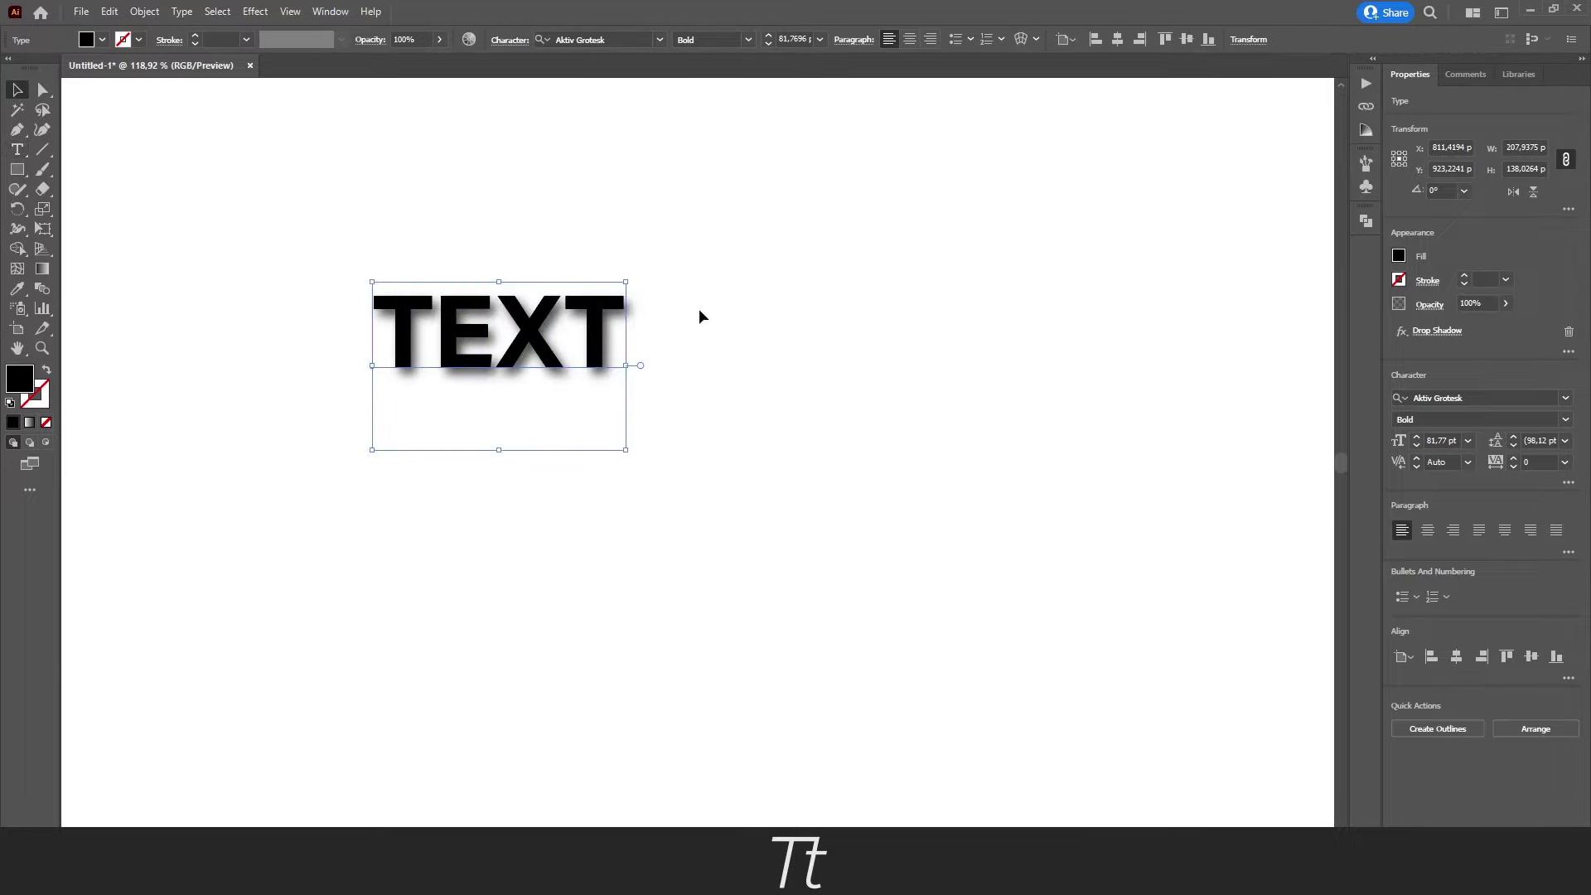
{"action": "double_click", "coordinate": [618, 328]}
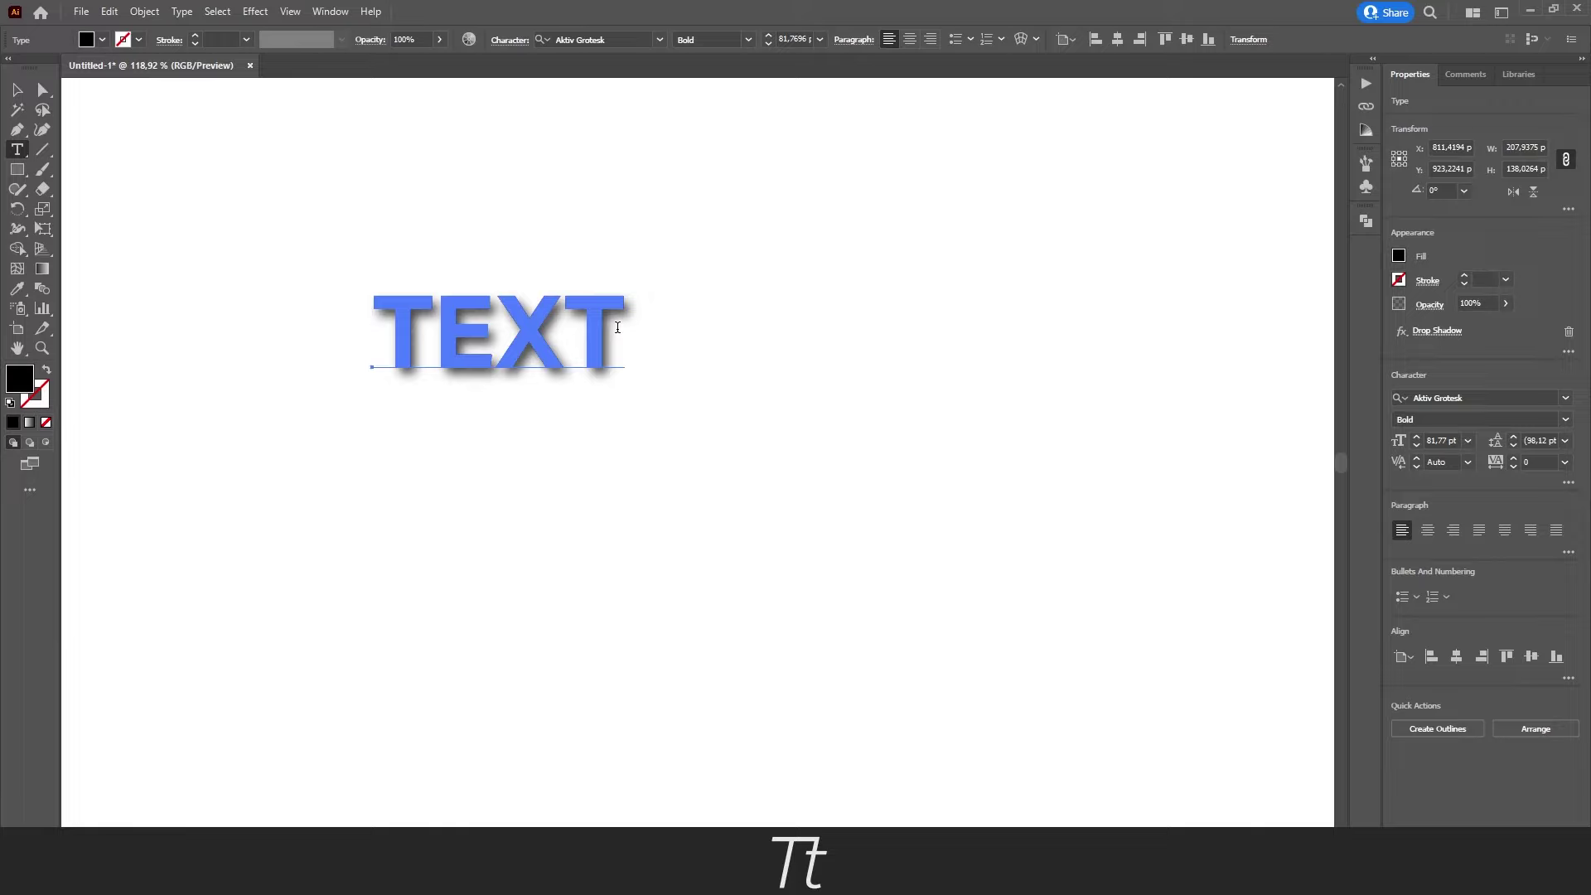